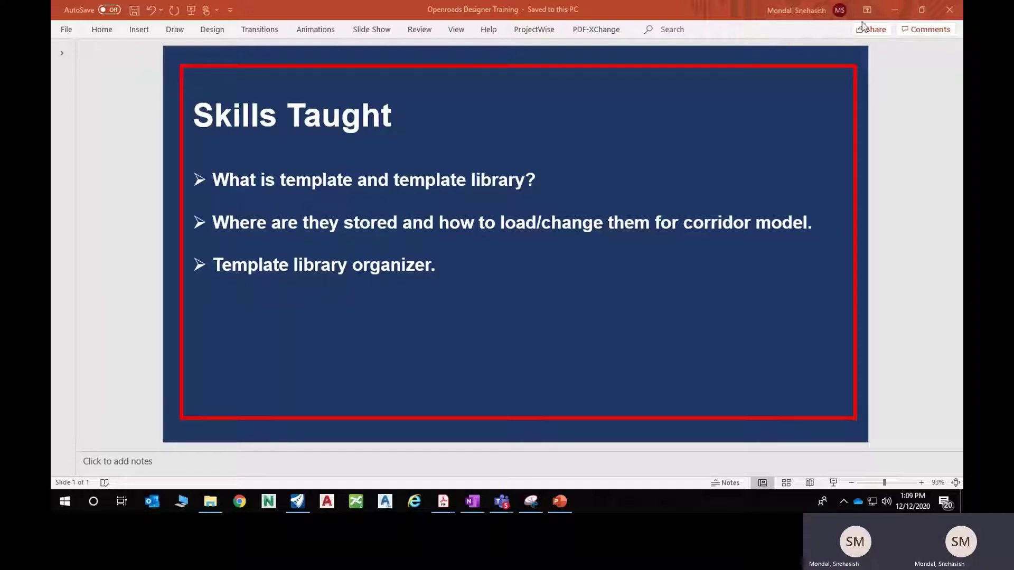
Switch from the presentation to OpenRoads Designer and open the Create Template window for corridors
left_click(893, 10)
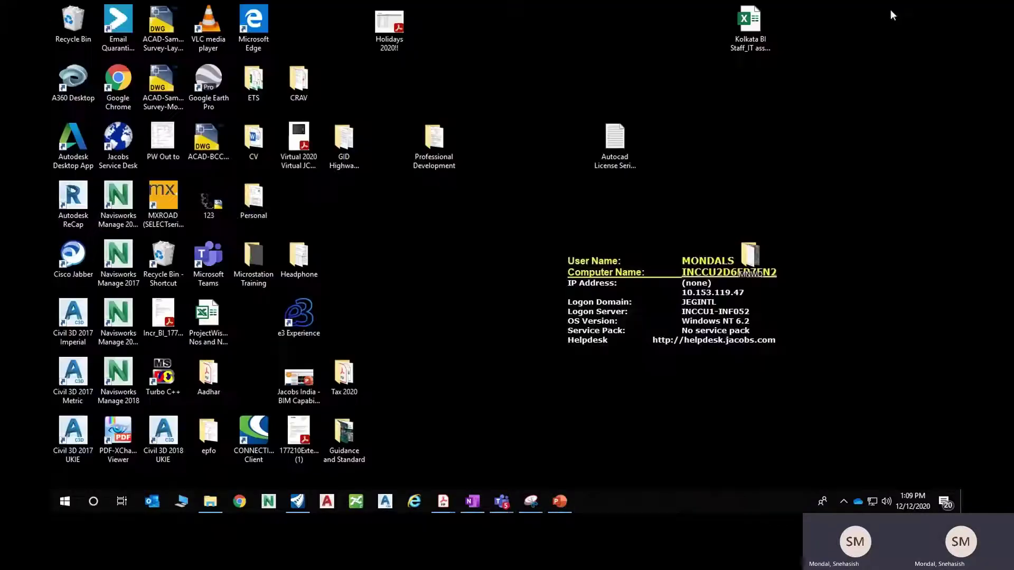
left_click(307, 503)
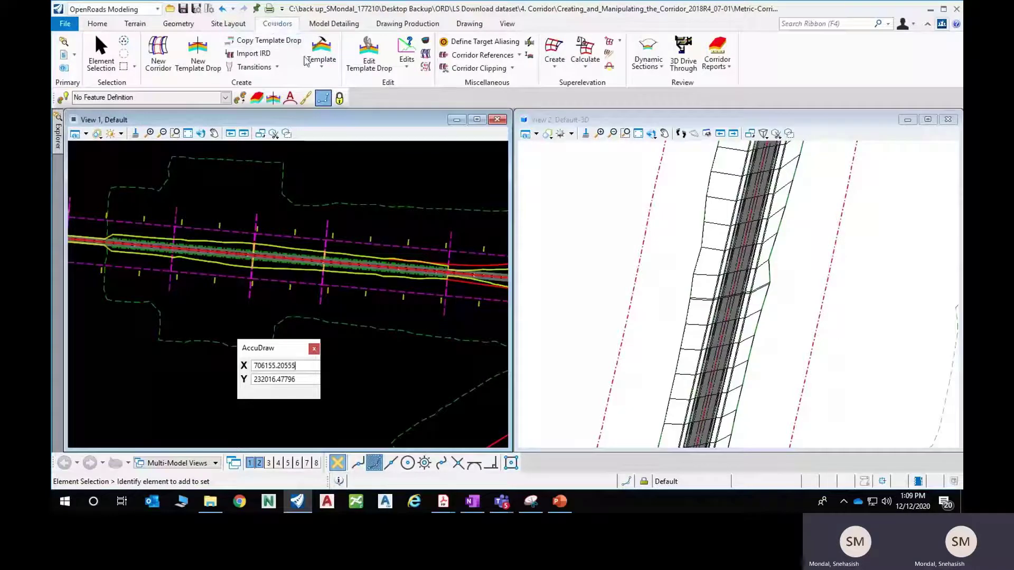
left_click(322, 66)
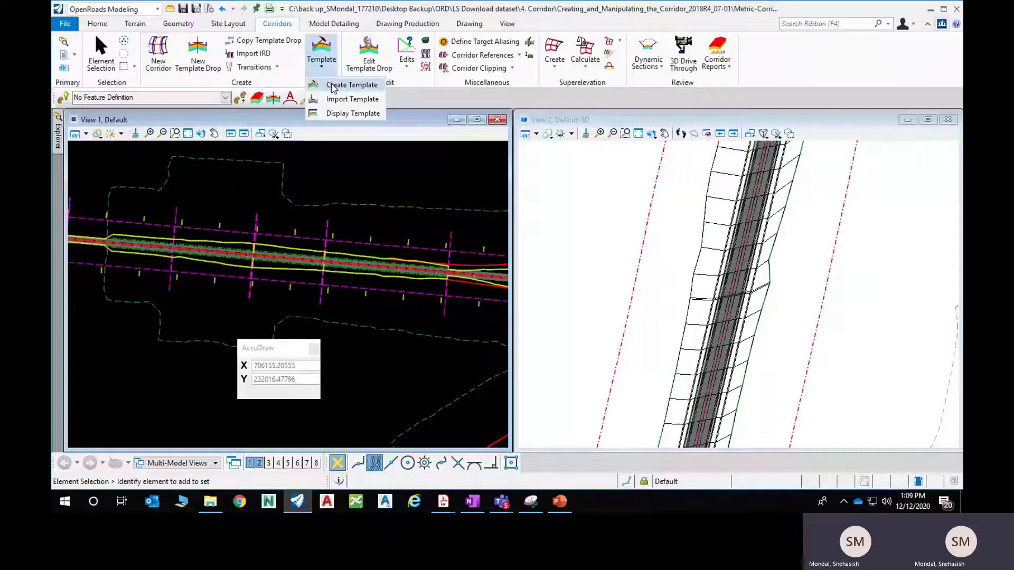
left_click(335, 85)
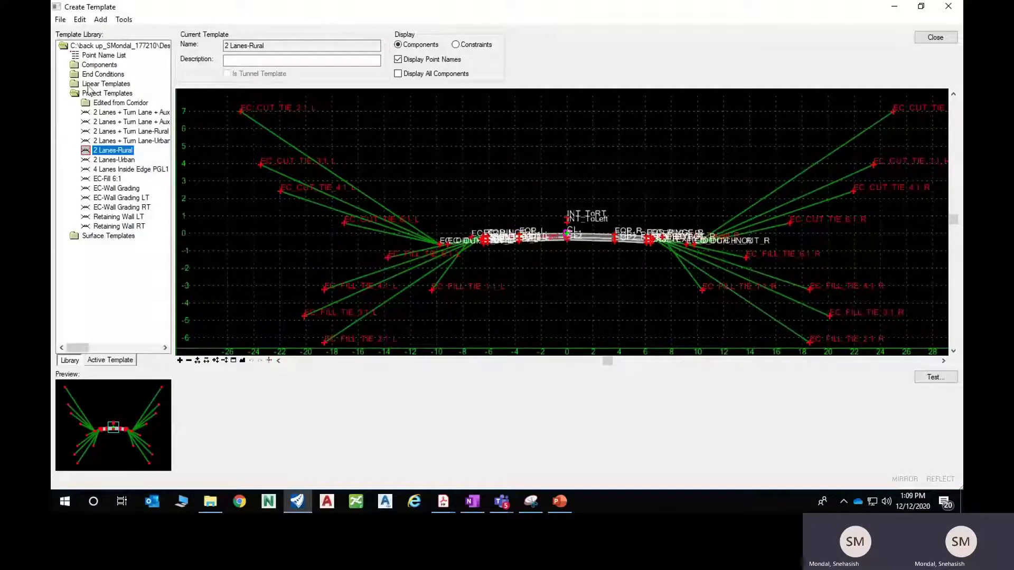
Preview the 2 Lanes-Rural, 4 Lanes Inside Edge PGL1 and EC-Fill 6:1 project templates, then close the Create Template window
double_click(103, 95)
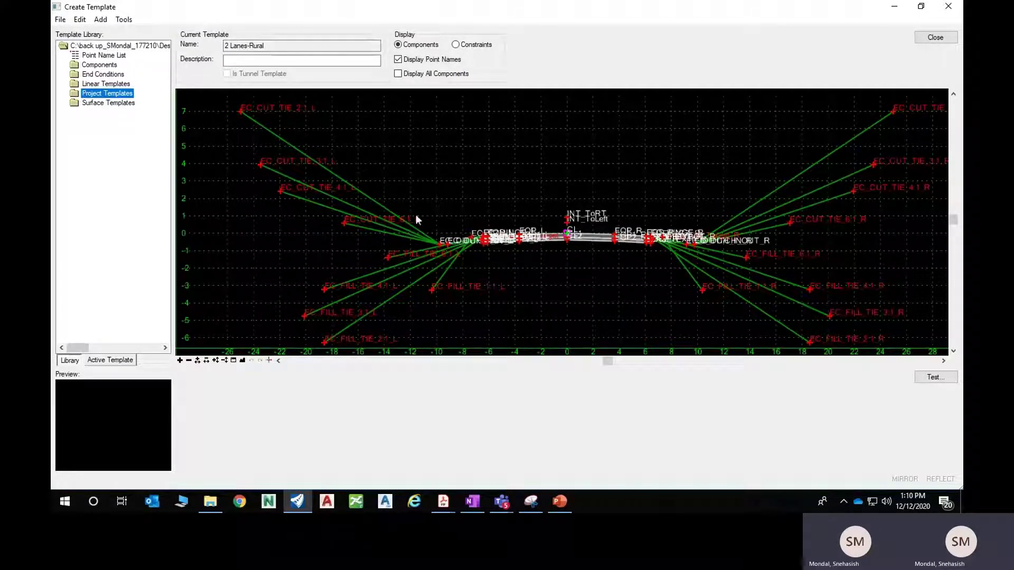
double_click(116, 95)
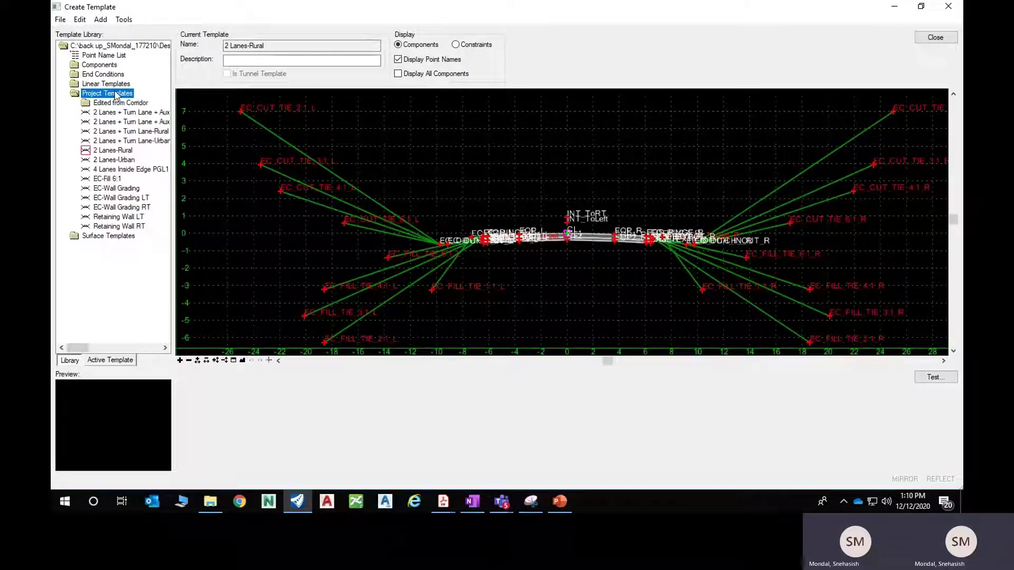
left_click(111, 152)
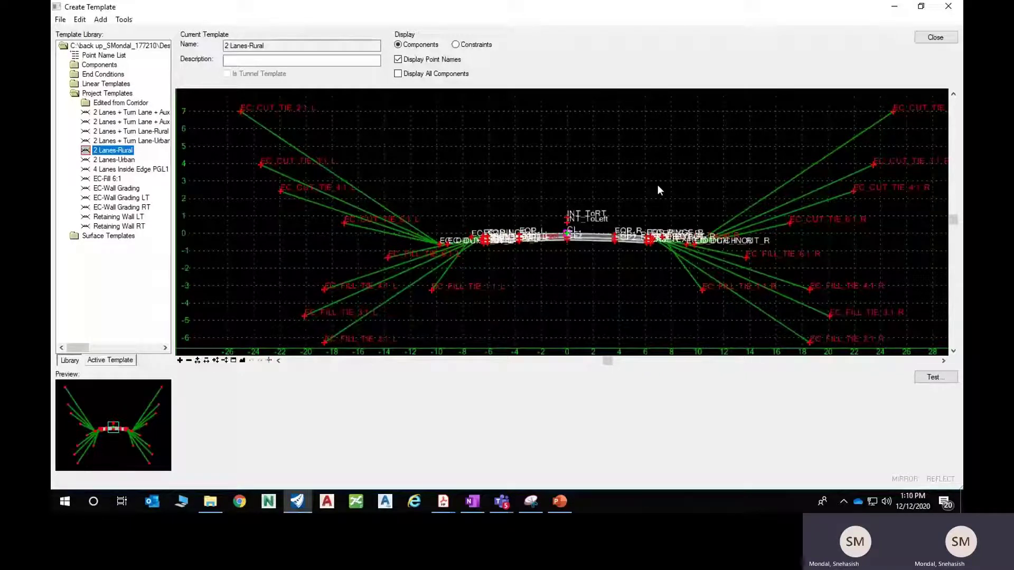
mouse_move(725, 225)
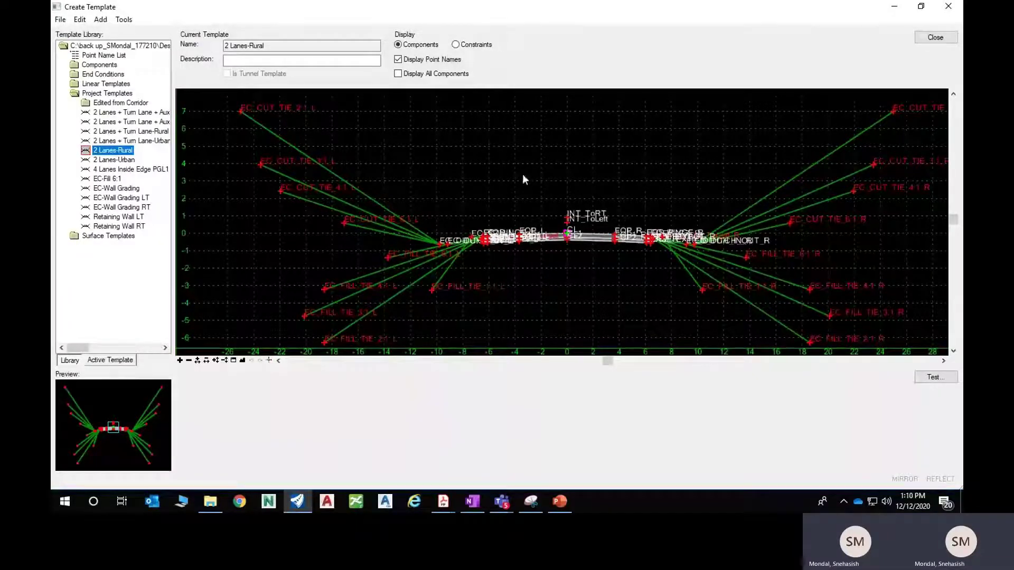
left_click(116, 170)
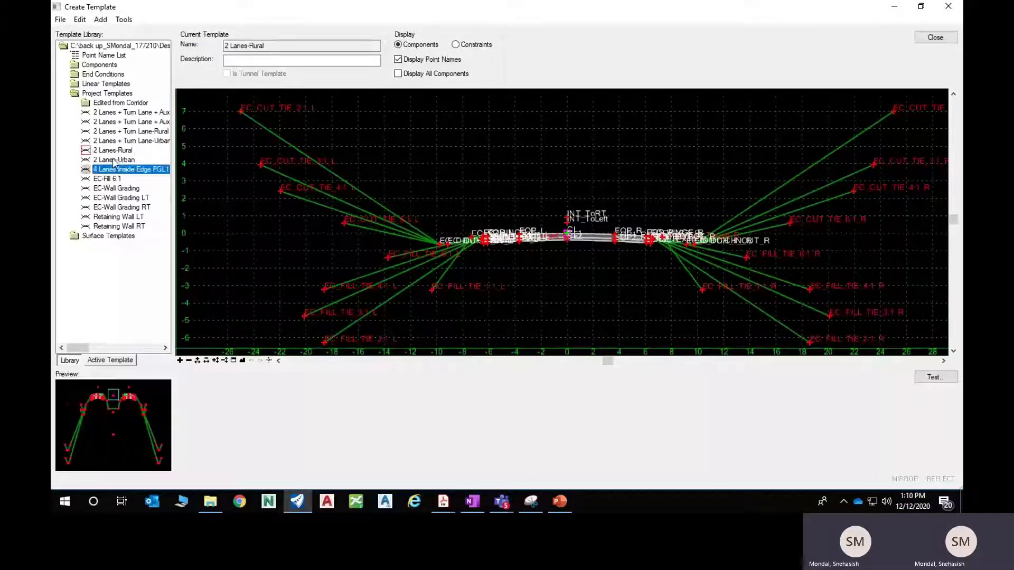
left_click(108, 180)
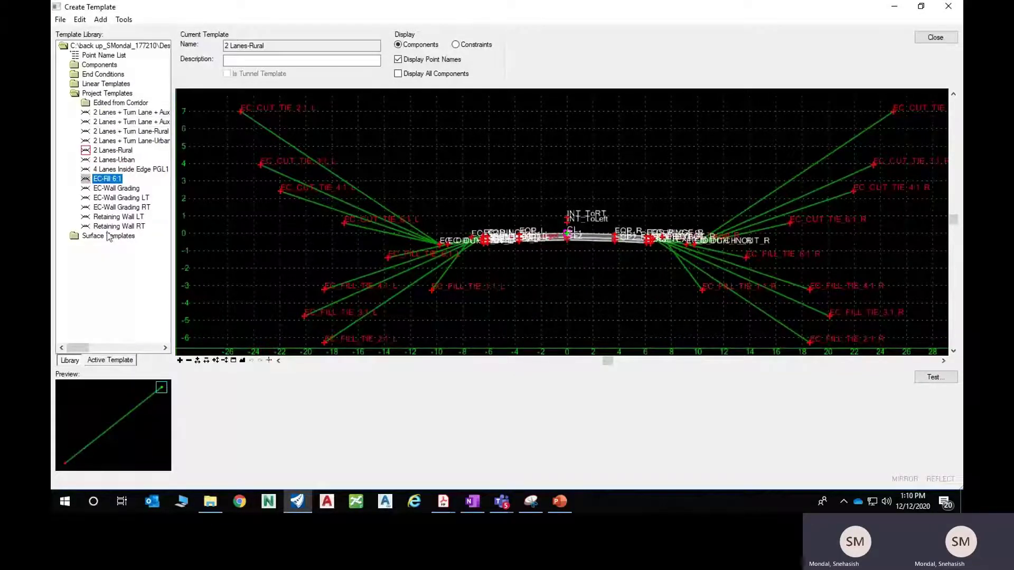
left_click(113, 151)
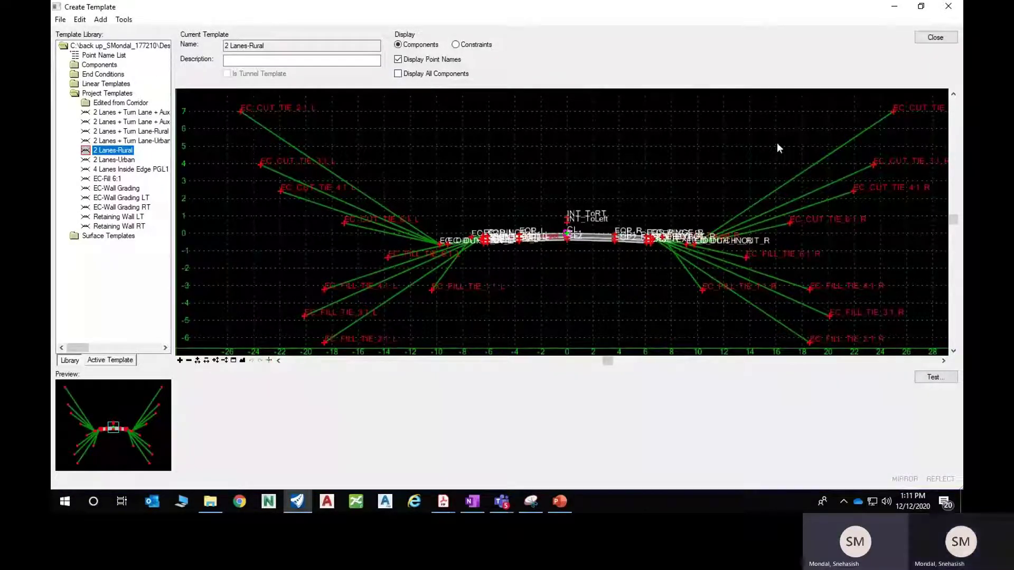
left_click(935, 37)
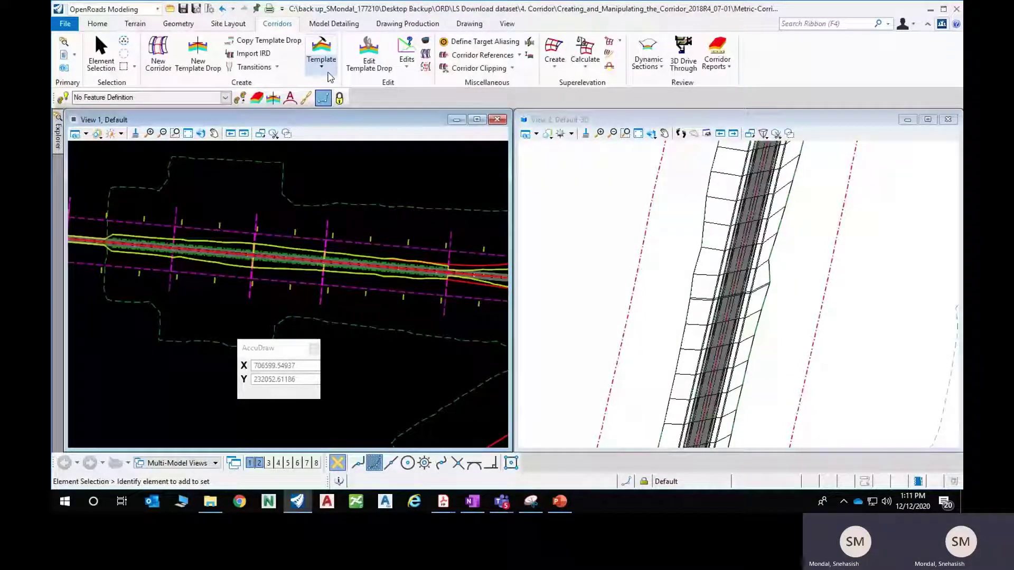
Reopen Create Template, browse the template library files, select Civil Templates Metric.itl, and close both windows without loading it
left_click(323, 65)
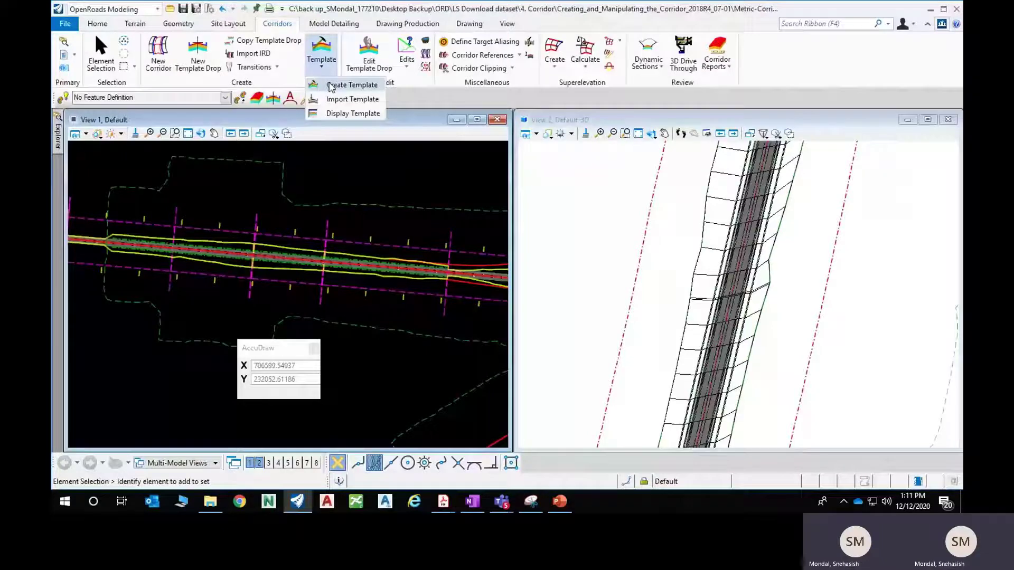
left_click(331, 86)
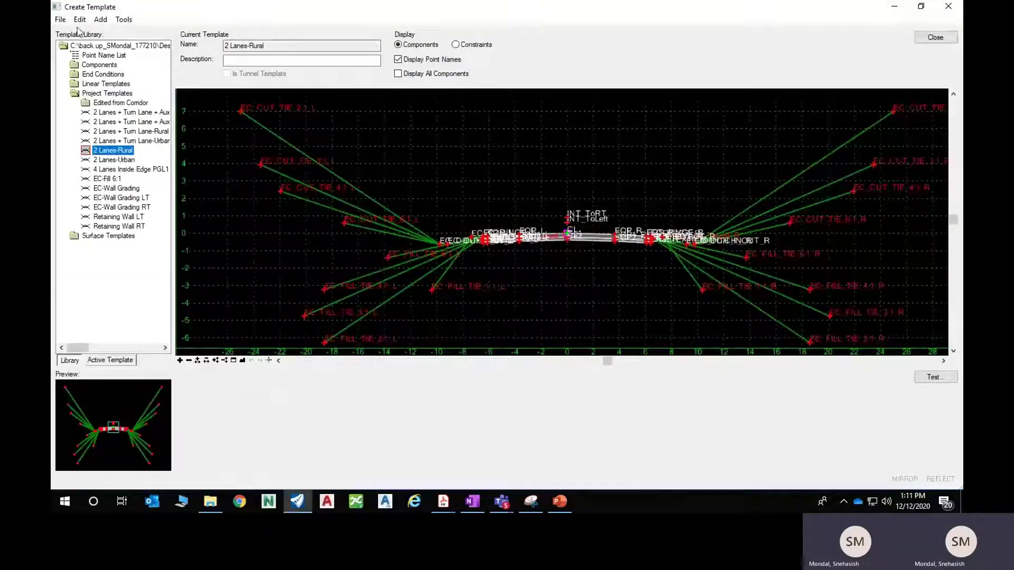
left_click(61, 21)
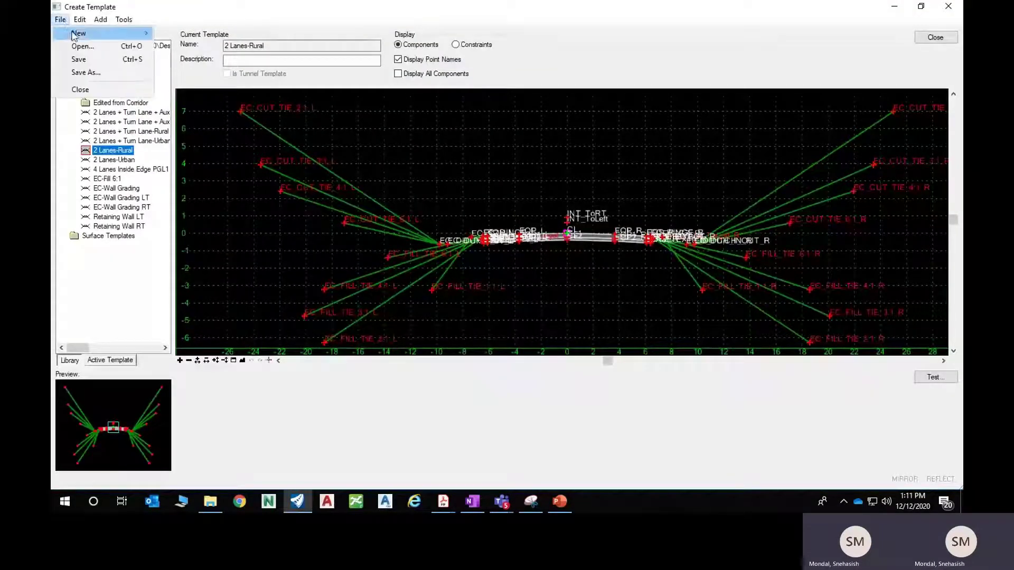
left_click(82, 47)
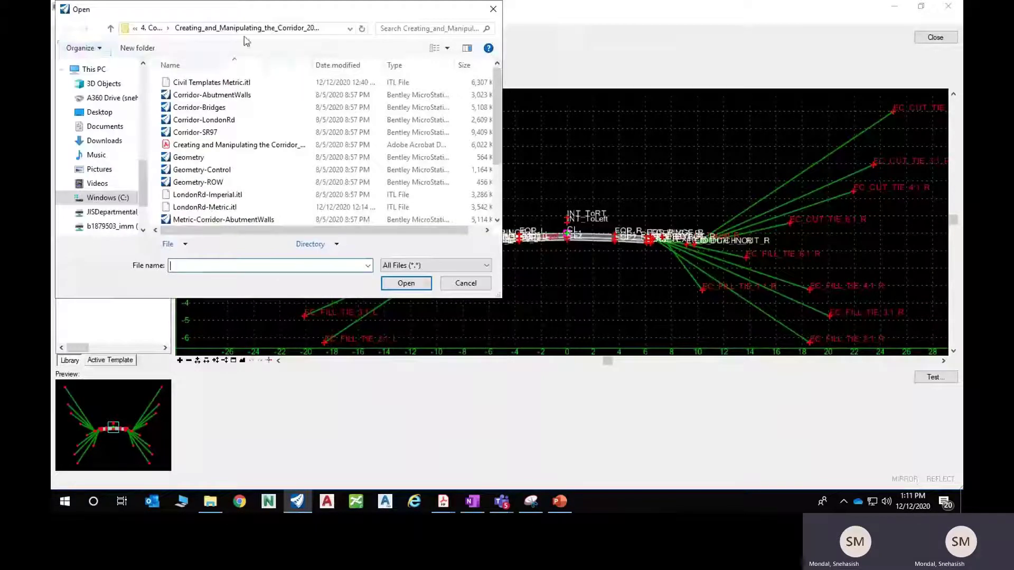
left_click_drag(292, 13, 411, 52)
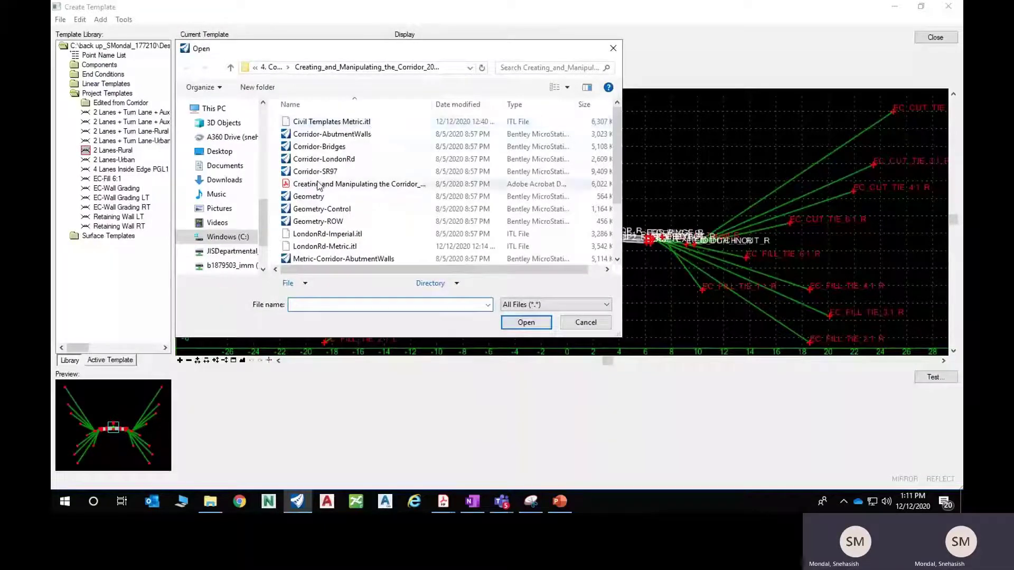
left_click(447, 68)
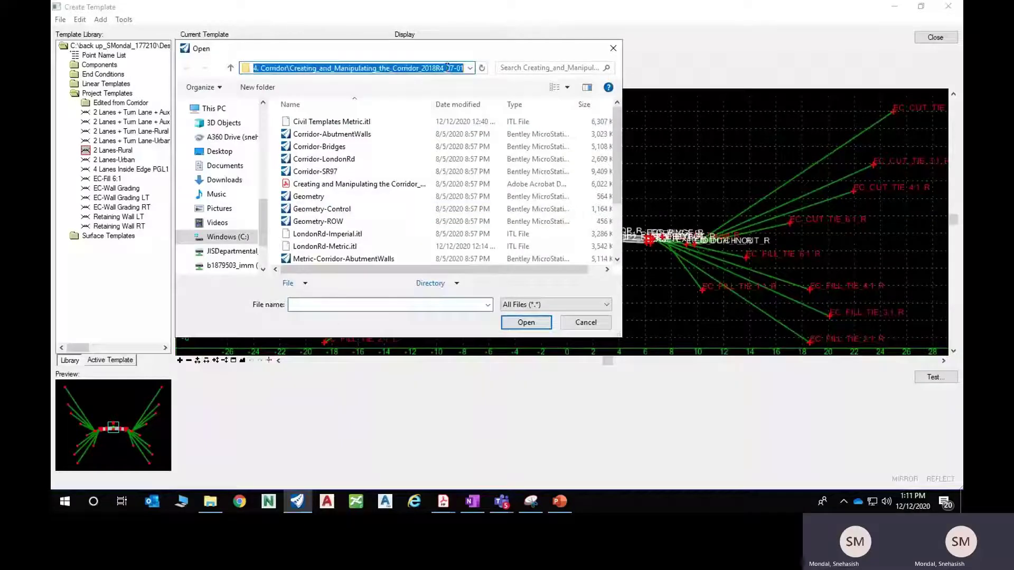
left_click(339, 124)
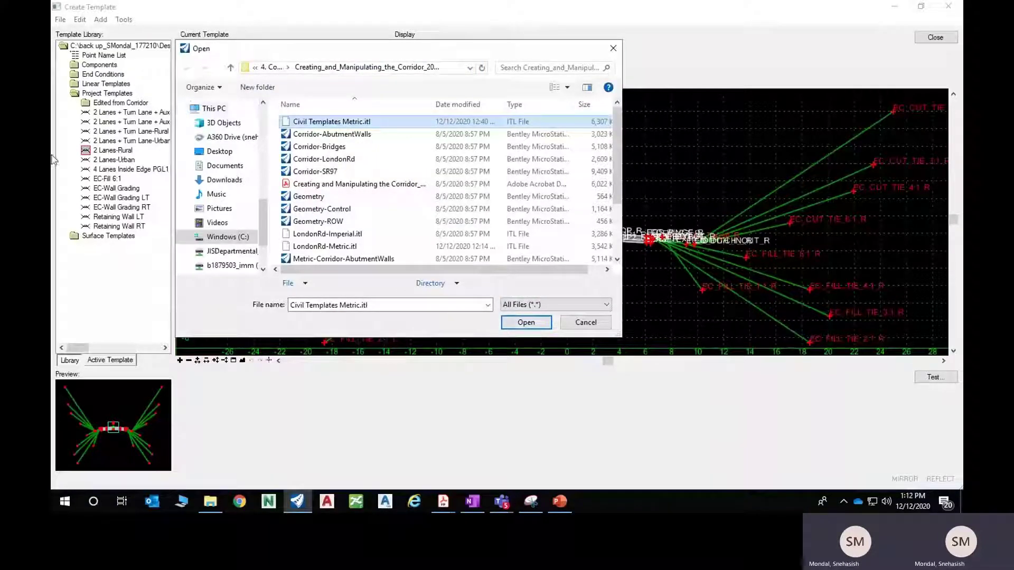
left_click_drag(353, 44, 419, 57)
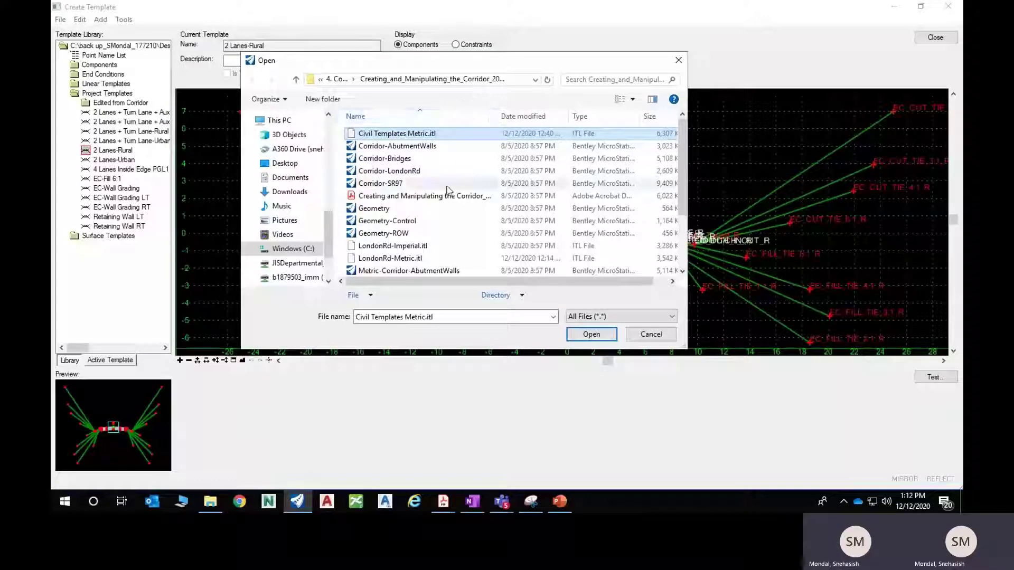
left_click(678, 60)
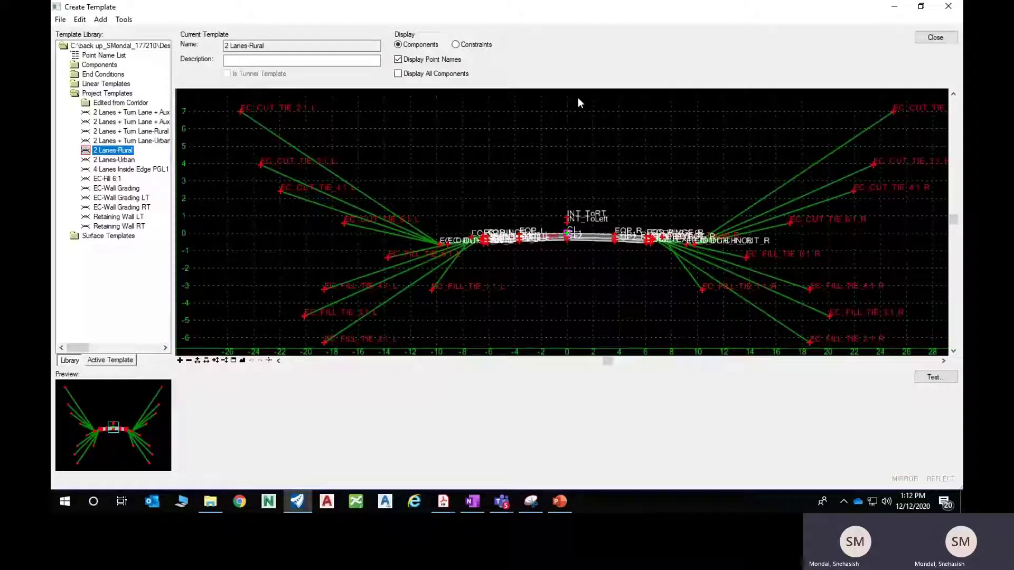
left_click(936, 37)
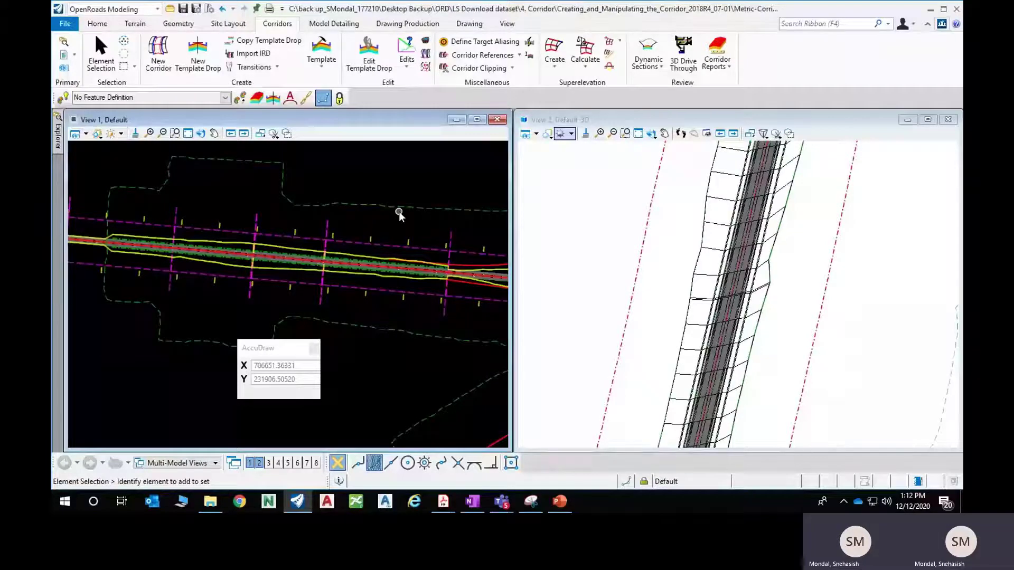
Switch to File Explorer and open the Template Library folder in the XYZ workset's Standards folder
left_click(210, 501)
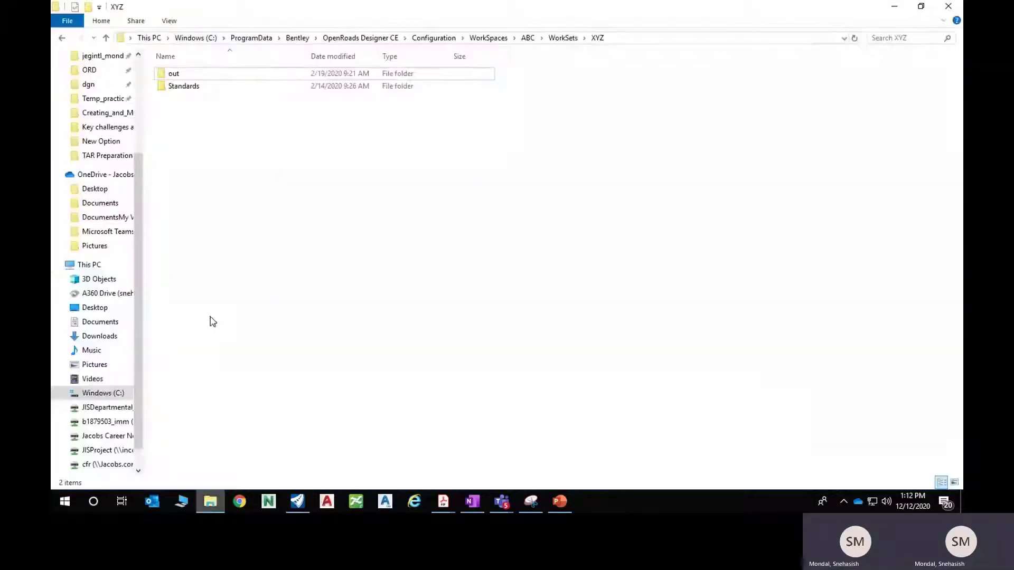
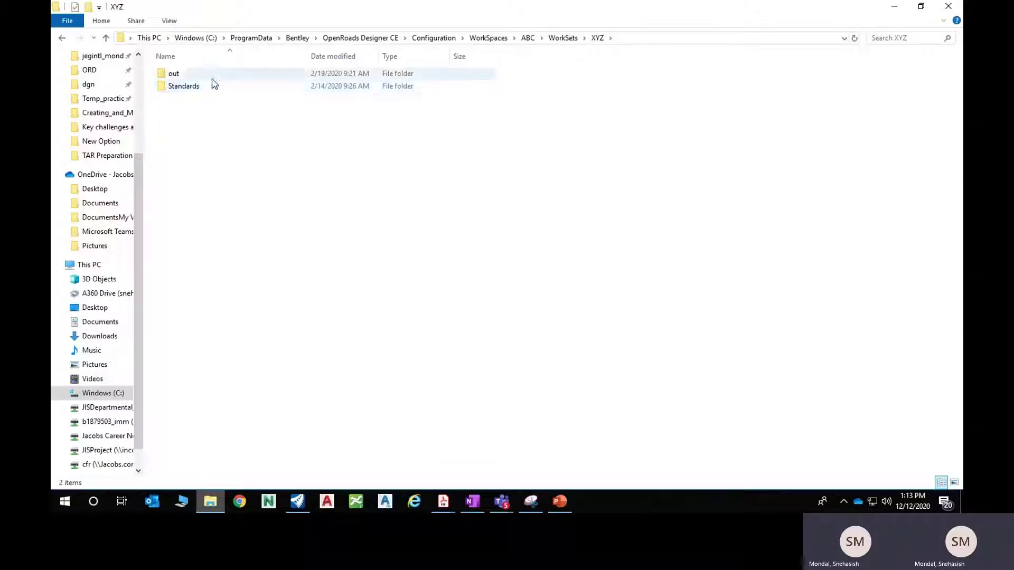
mouse_move(226, 84)
left_click(226, 91)
double_click(226, 91)
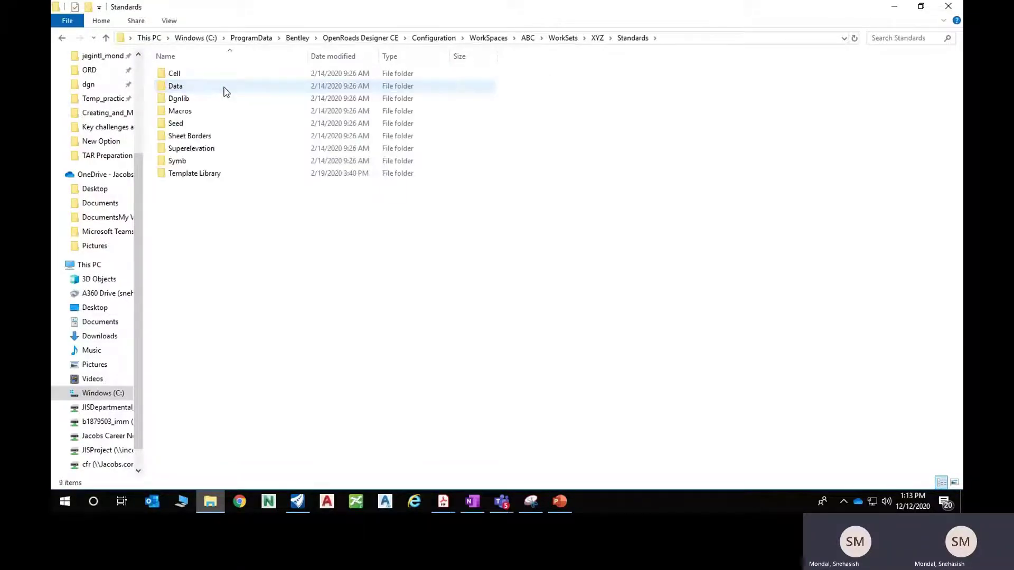
double_click(217, 173)
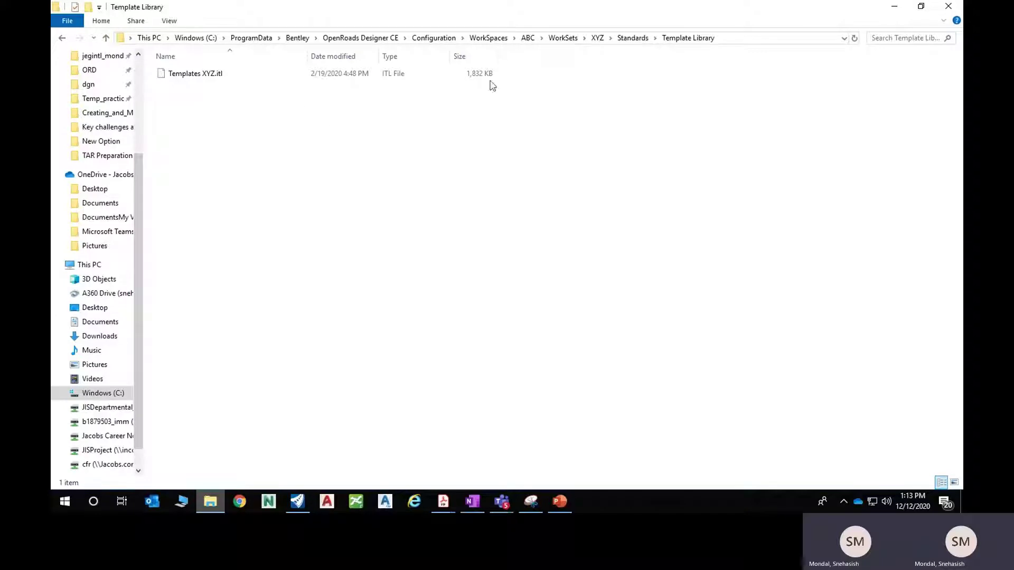
Open the Template Library folder in the ABC workspace's own Standards folder
left_click(526, 39)
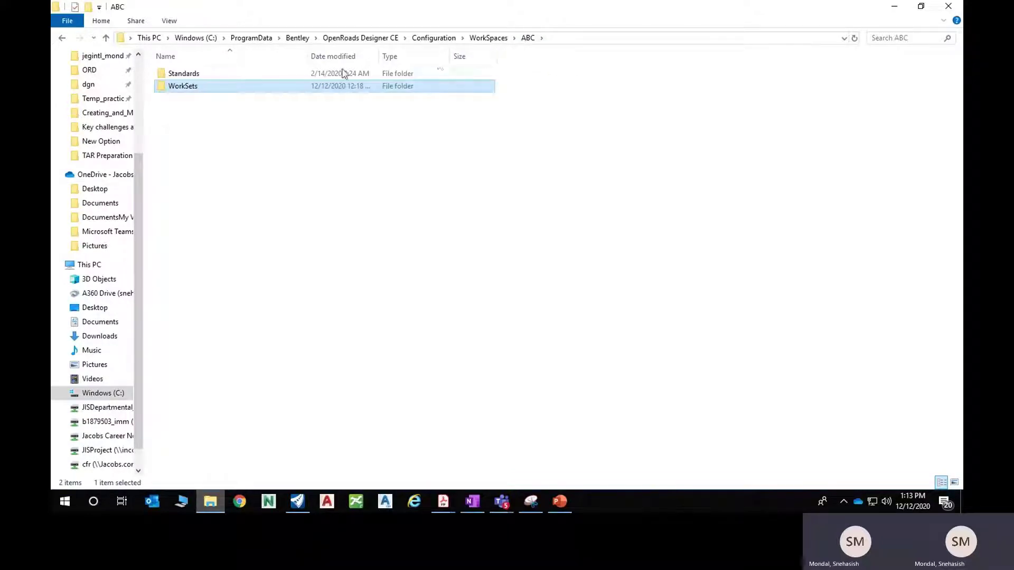
double_click(224, 74)
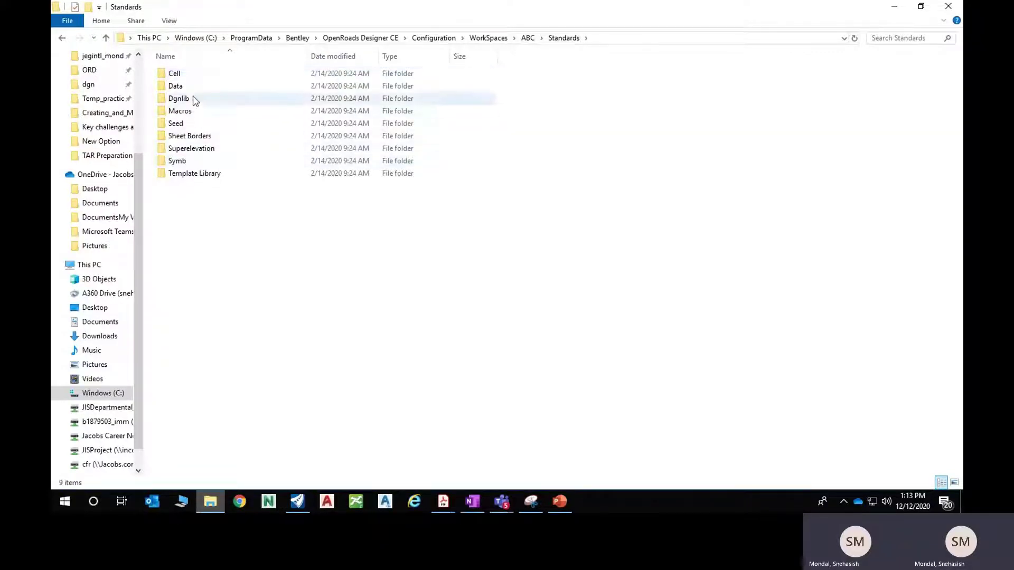
double_click(215, 176)
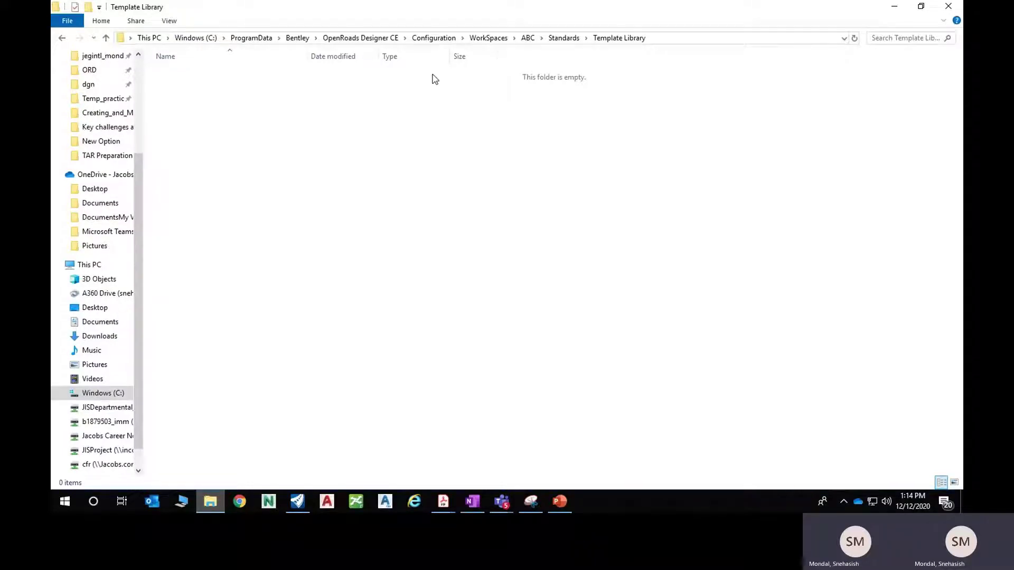
Open the Template Library folder in Organization-Civil's _Civil Default Standards - Metric folder, check its ITL files, and close File Explorer
left_click(376, 40)
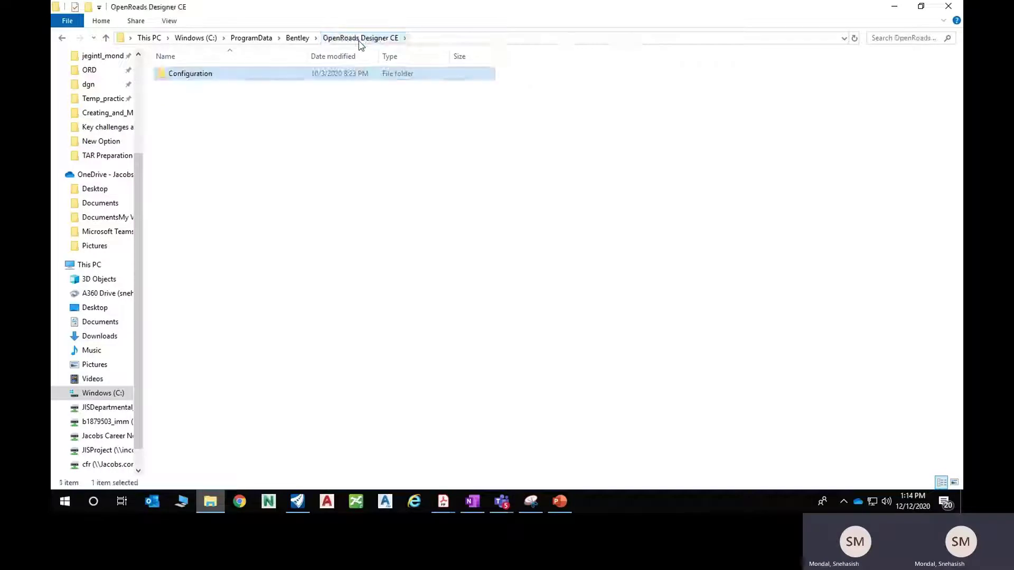
double_click(251, 77)
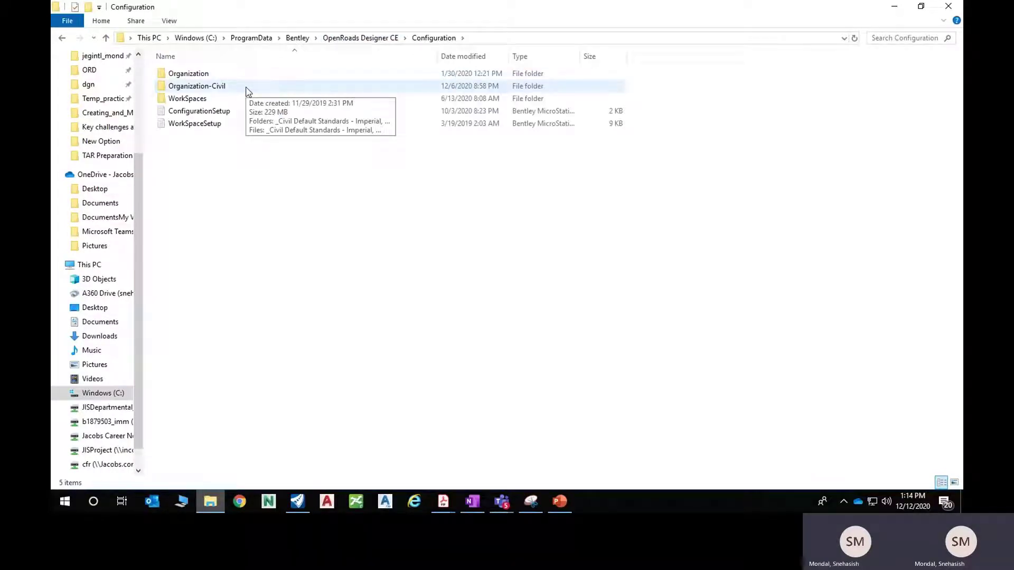
double_click(248, 86)
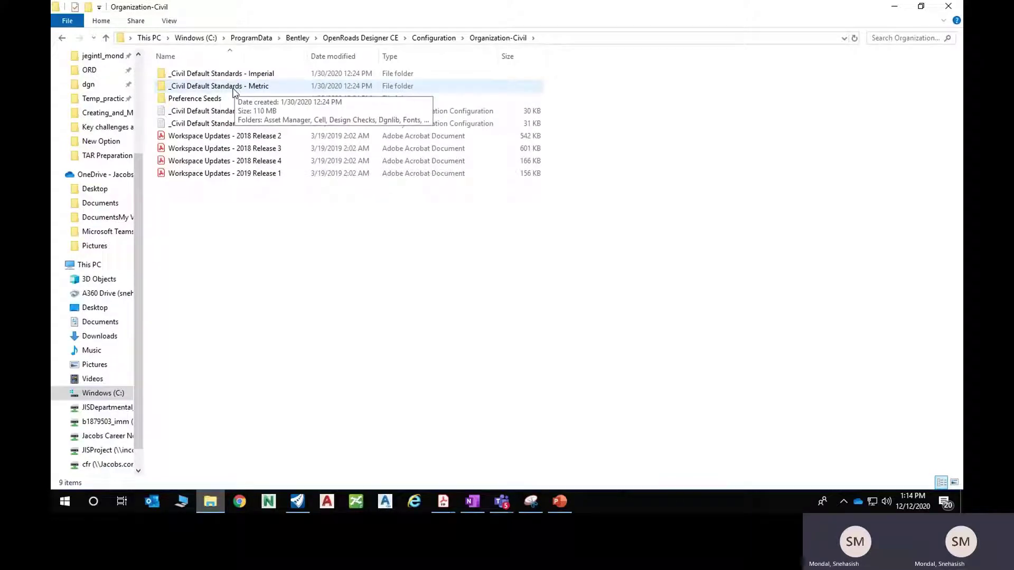
left_click(191, 90)
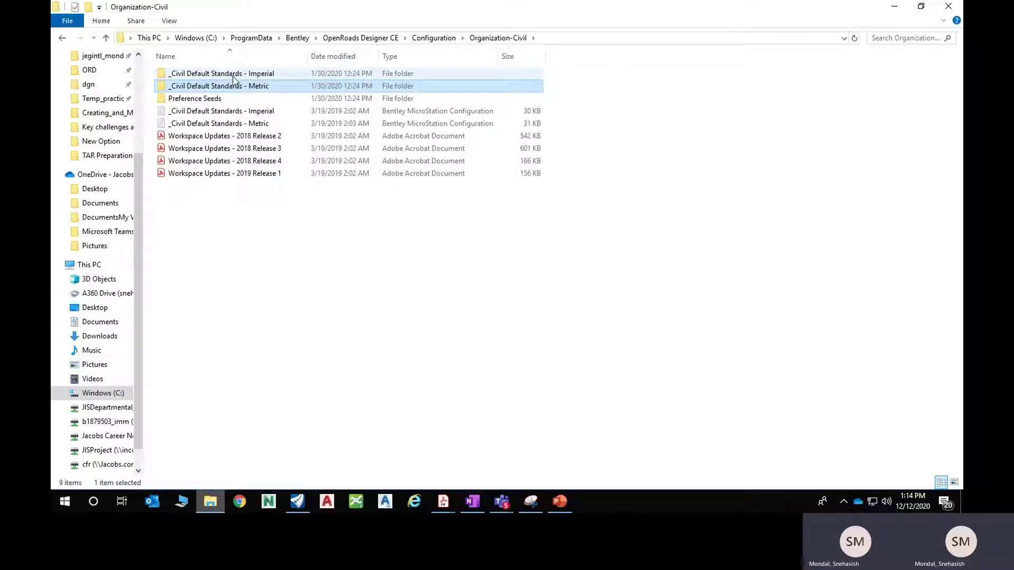
mouse_move(234, 91)
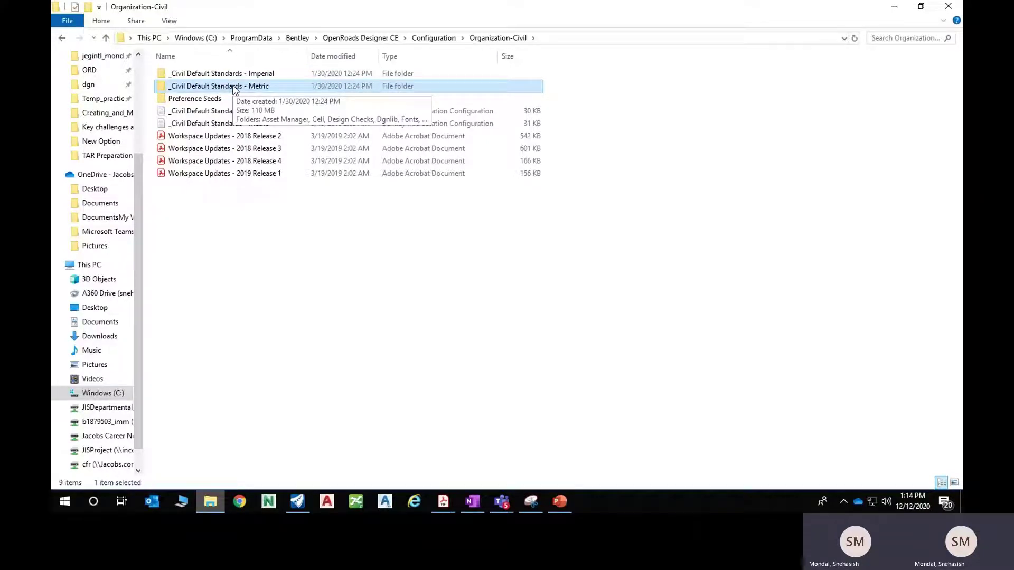
double_click(235, 89)
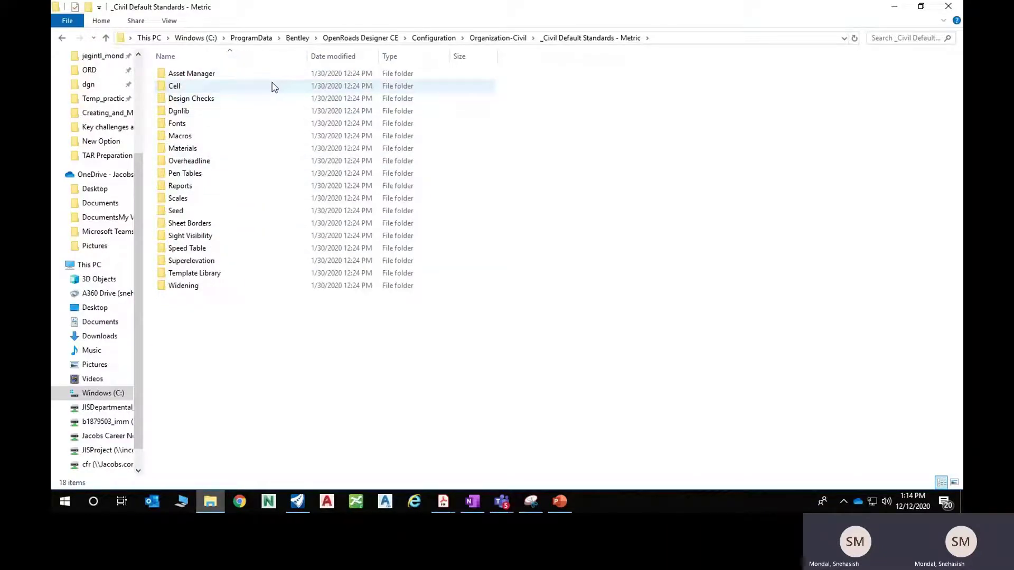
double_click(235, 276)
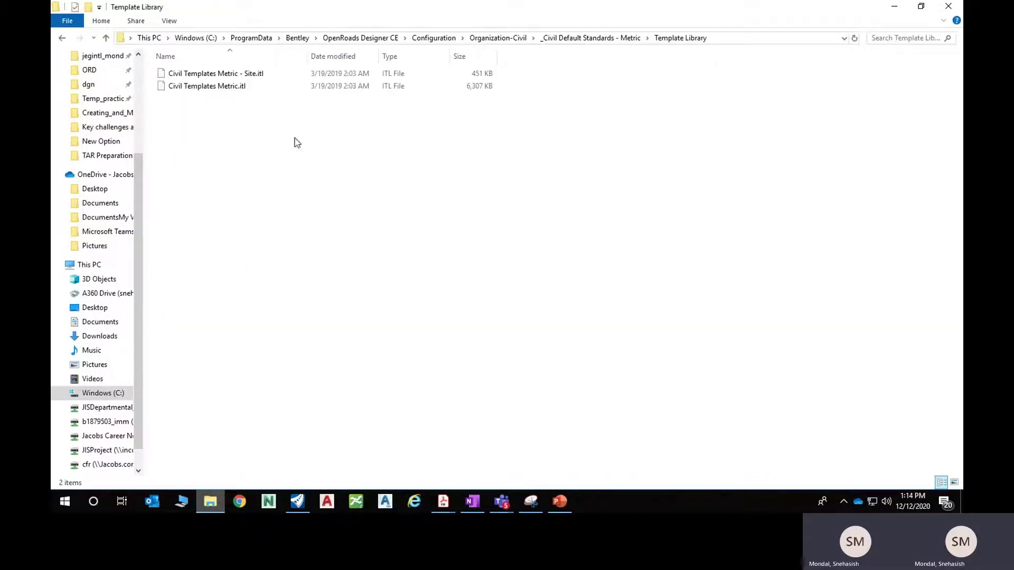
left_click_drag(271, 116, 254, 77)
left_click(259, 136)
left_click(948, 7)
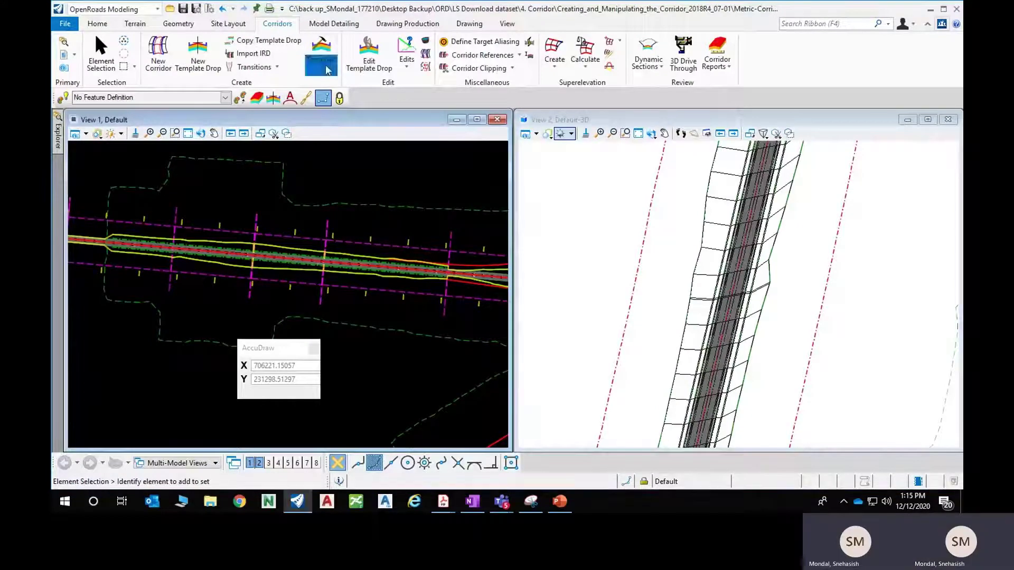
Reopen the Create Template window and look over its file commands
left_click(328, 70)
left_click(323, 83)
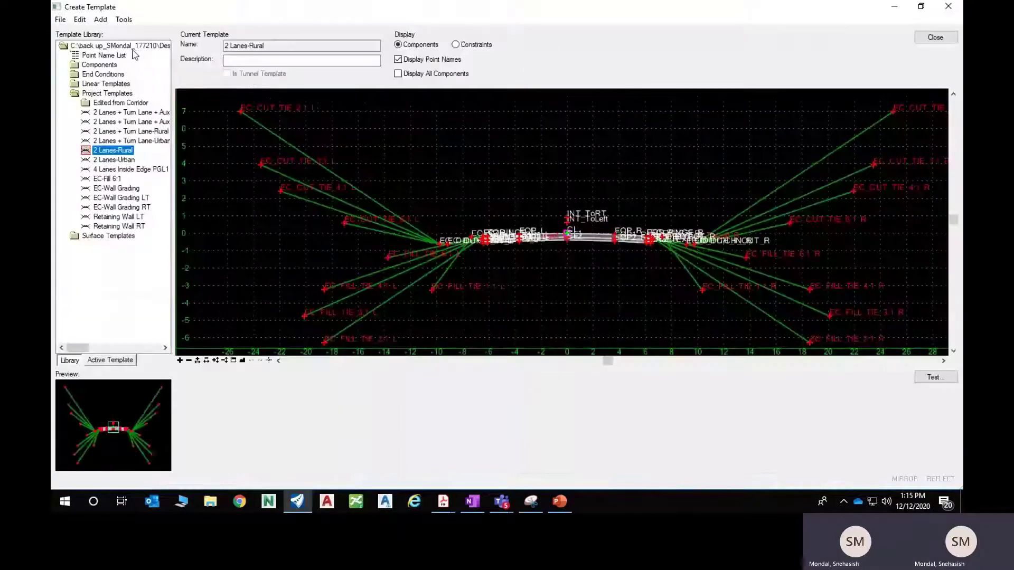
left_click(61, 20)
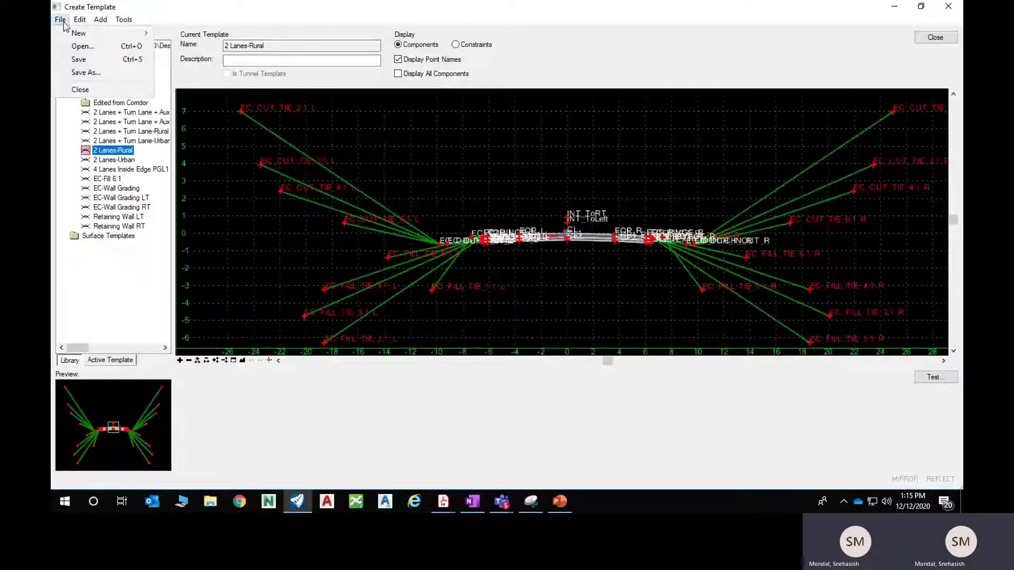
key("Escape")
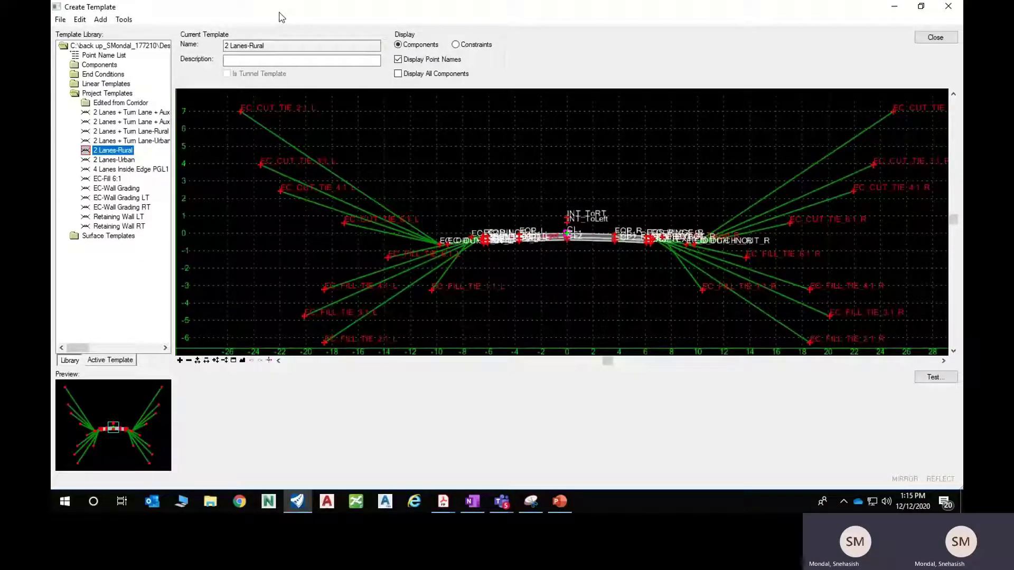
Examine the Project Templates folder and the commands available for it, collapse the folder, and review the library file commands
double_click(106, 95)
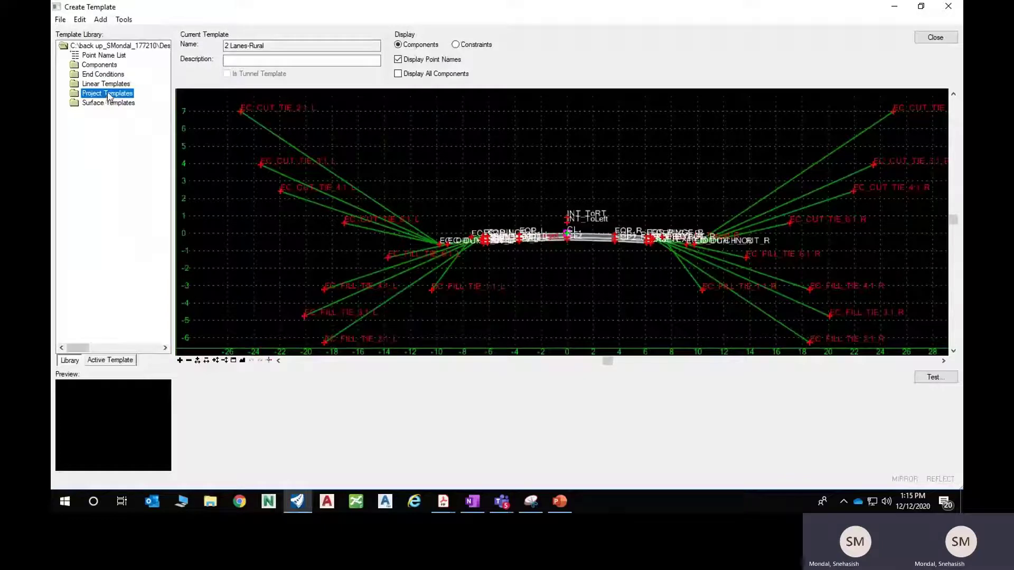
double_click(107, 95)
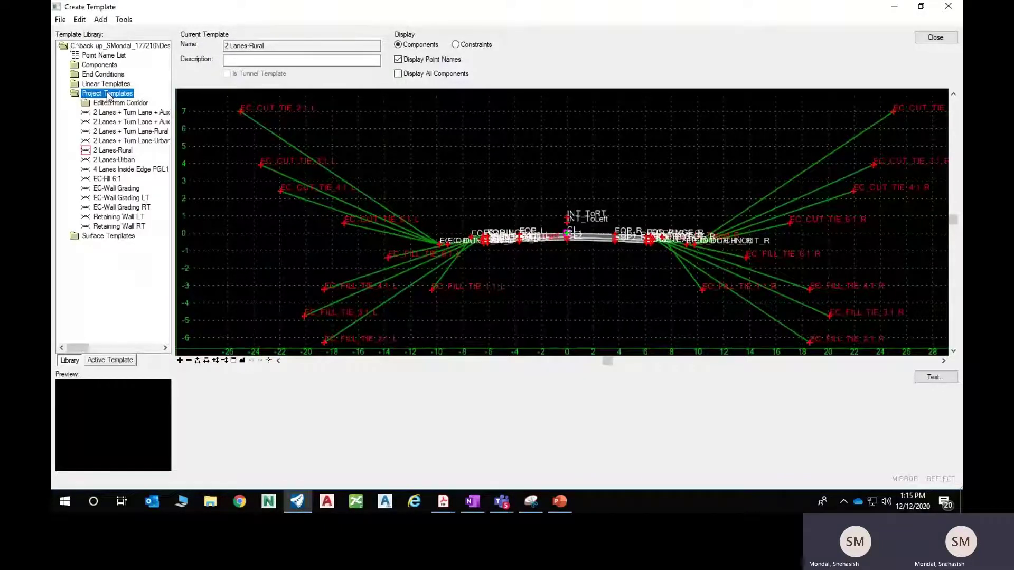
double_click(107, 95)
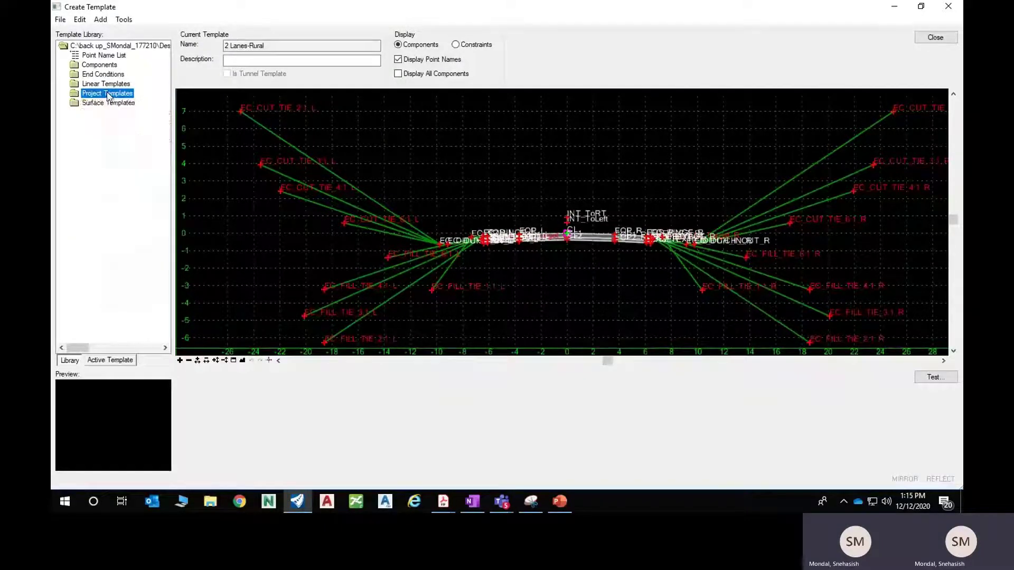
double_click(107, 95)
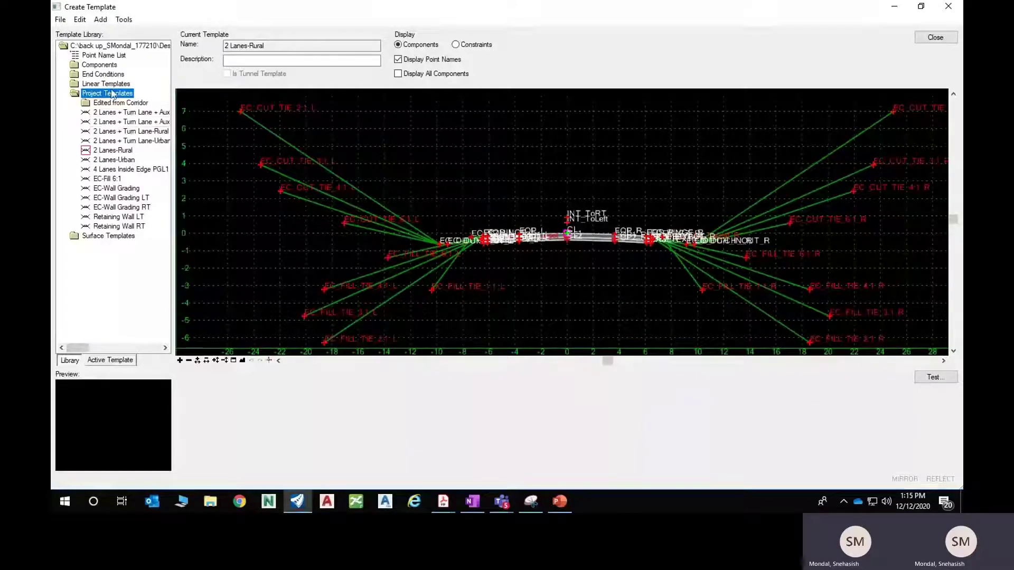
right_click(110, 97)
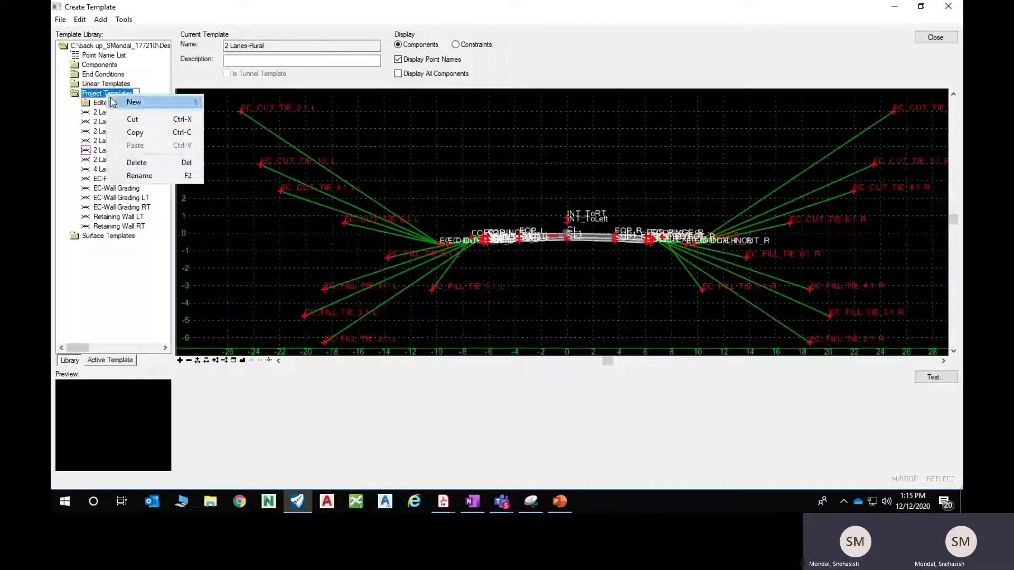
mouse_move(115, 103)
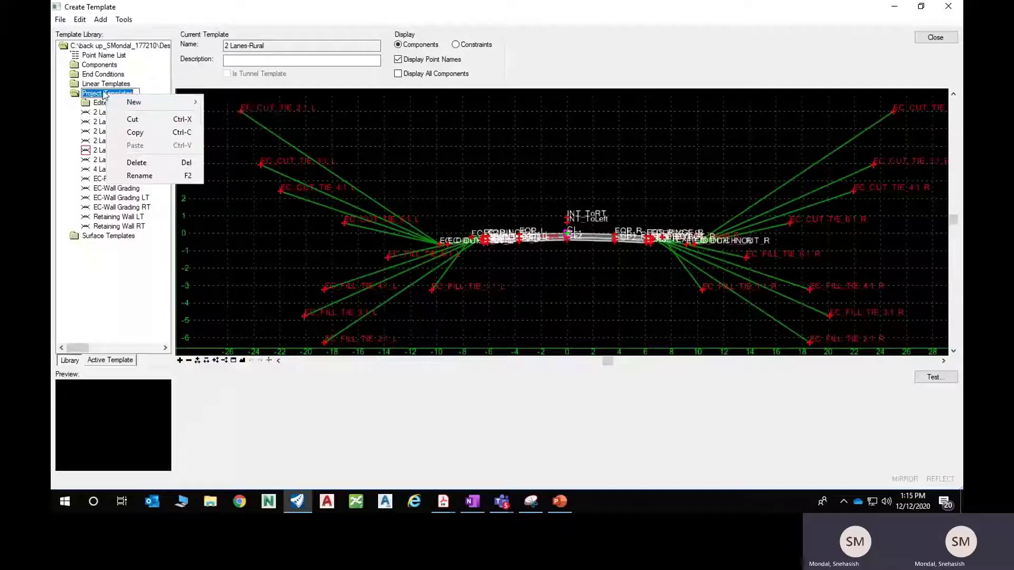
left_click(72, 104)
double_click(93, 95)
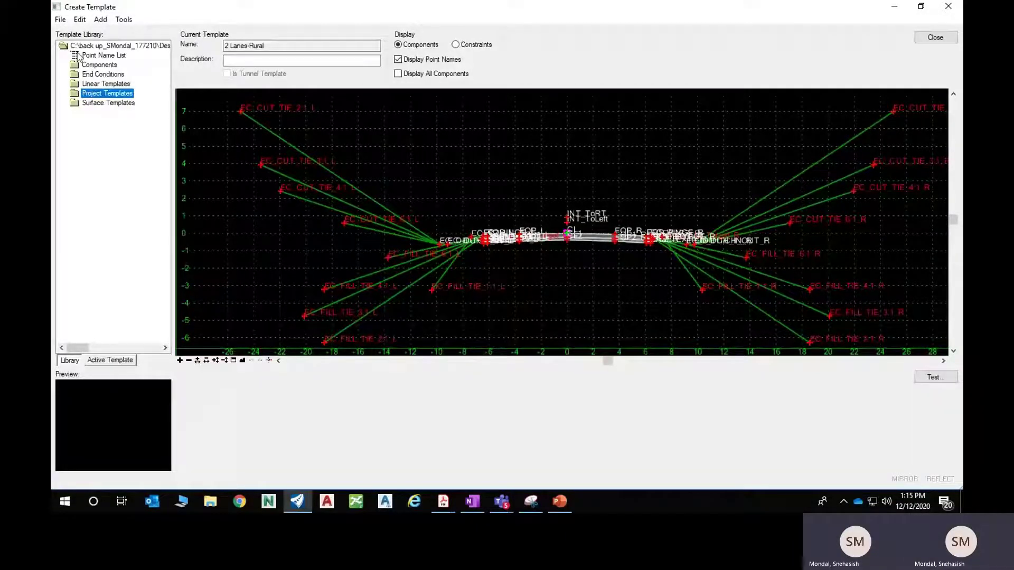
left_click(60, 20)
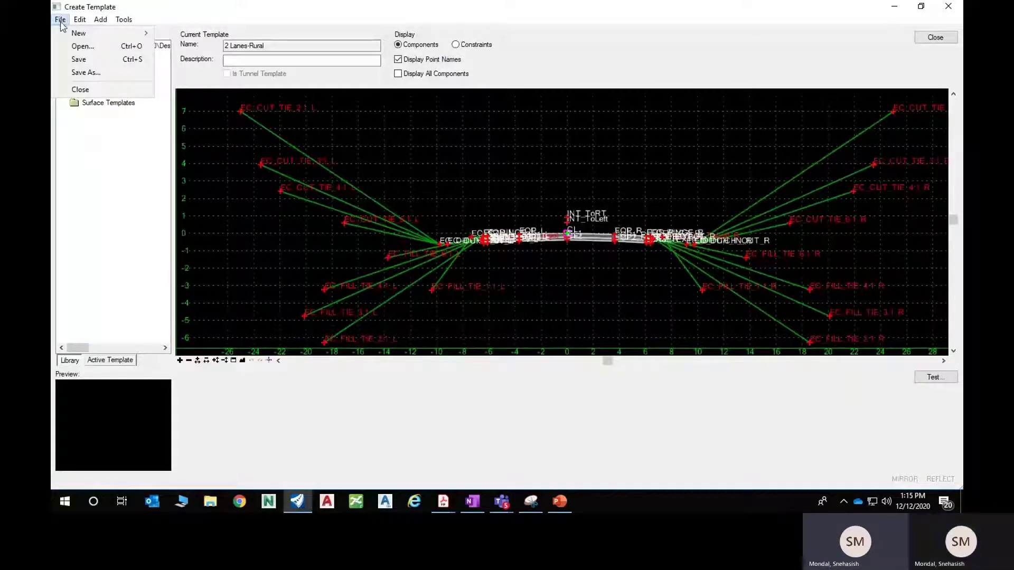
mouse_move(78, 34)
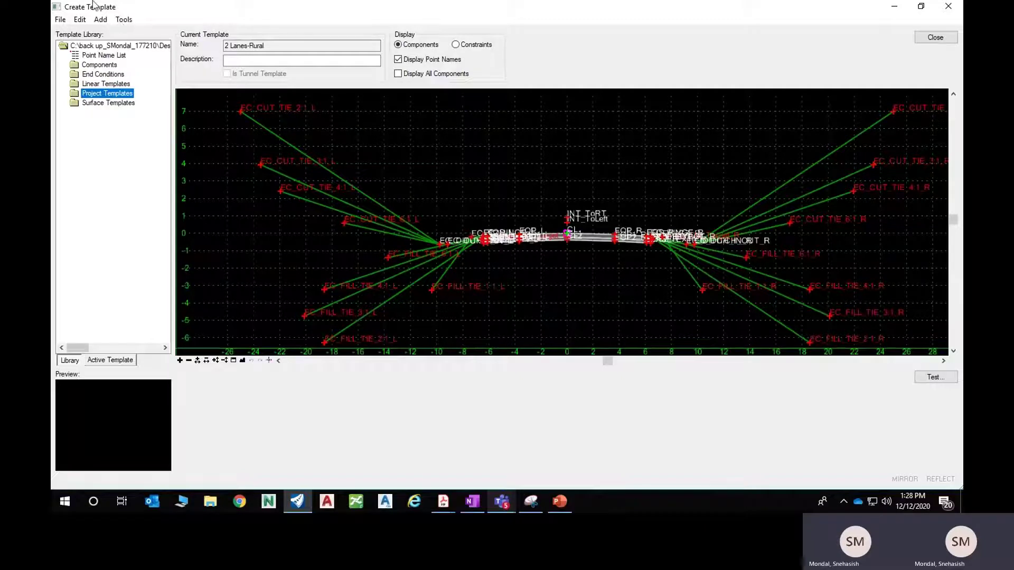
Open the Template Library Organizer and load Civil Templates Metric.itl as the second library
left_click(124, 21)
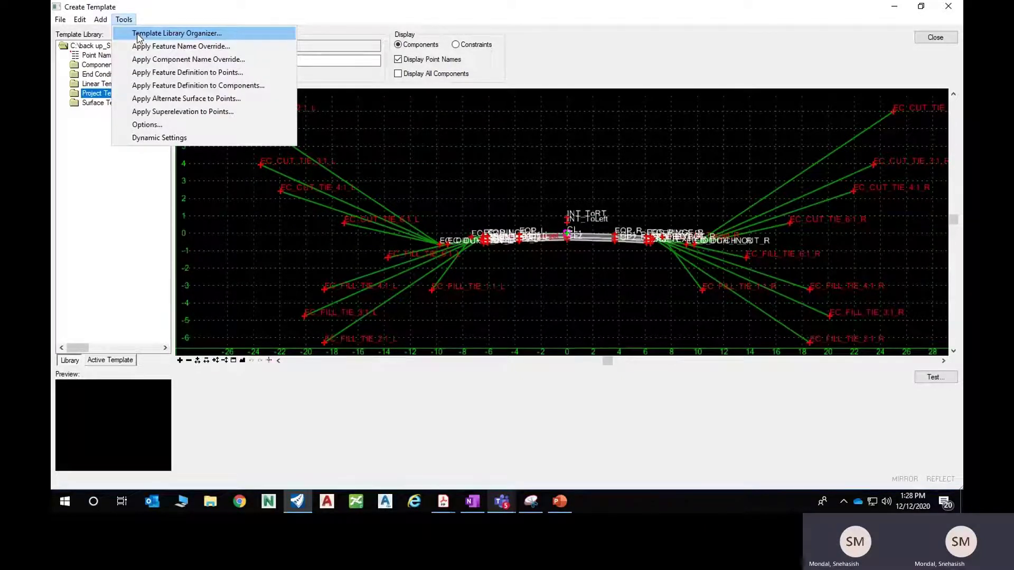
left_click(138, 34)
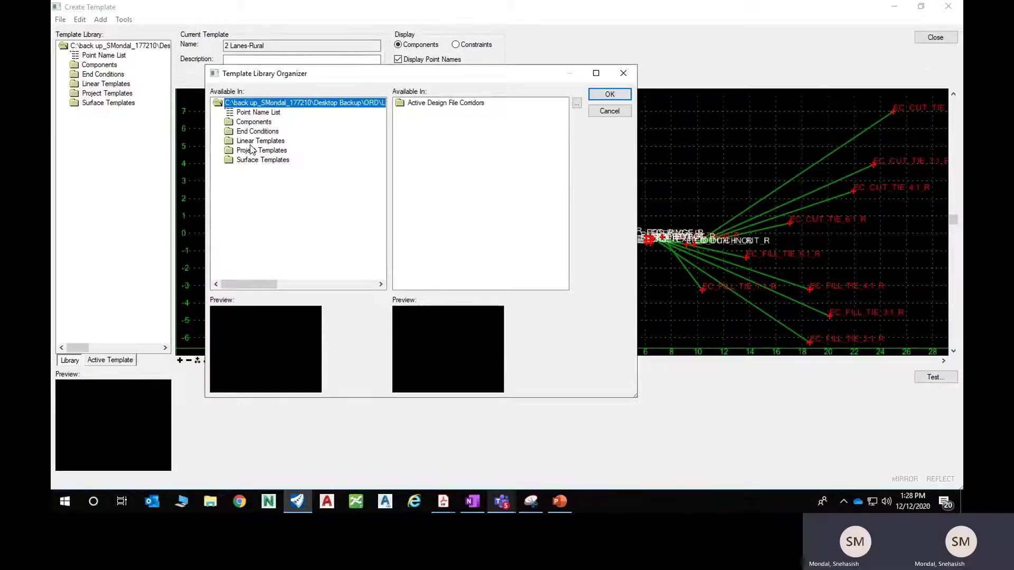
left_click(490, 149)
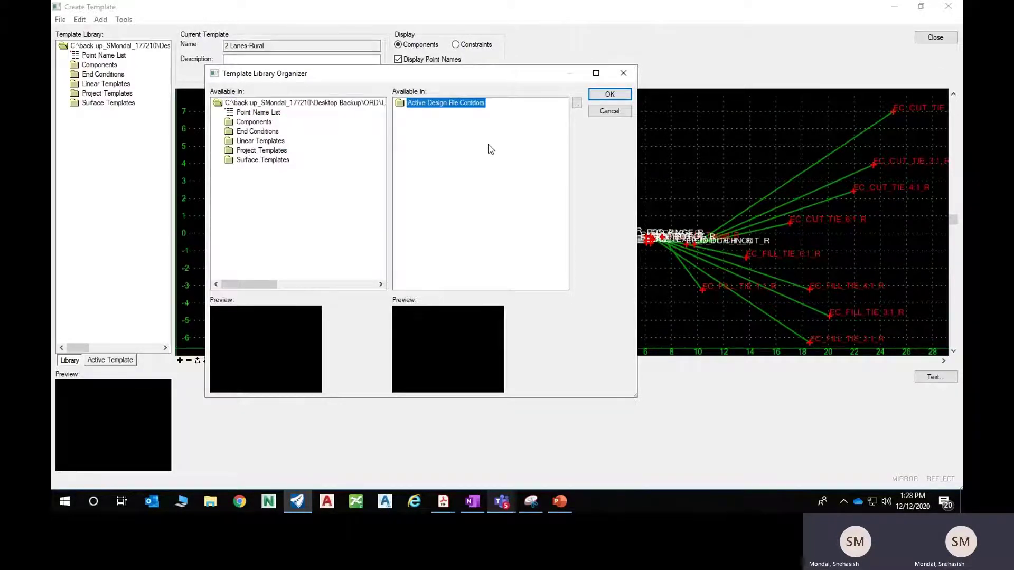
left_click(578, 105)
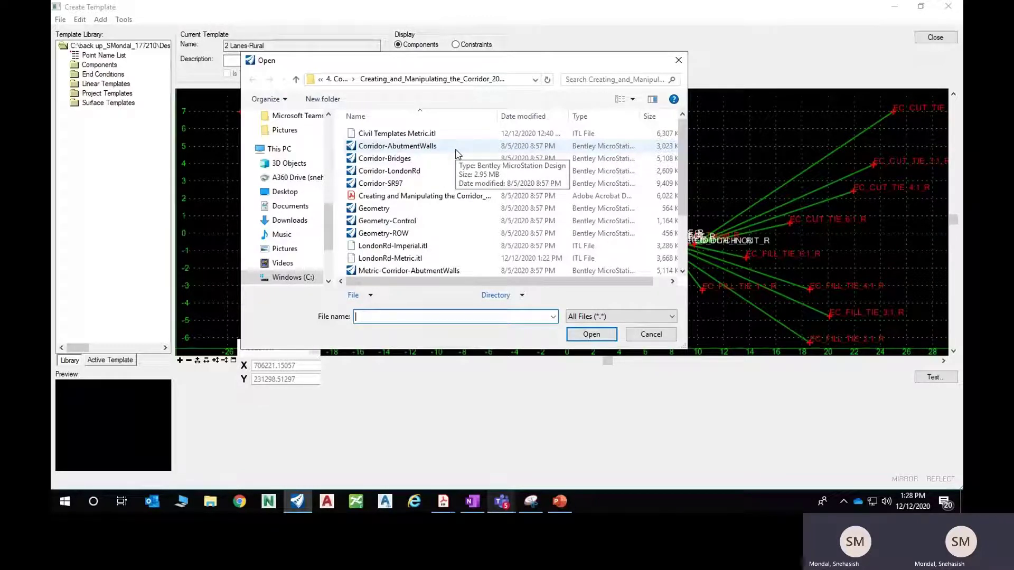
left_click(434, 134)
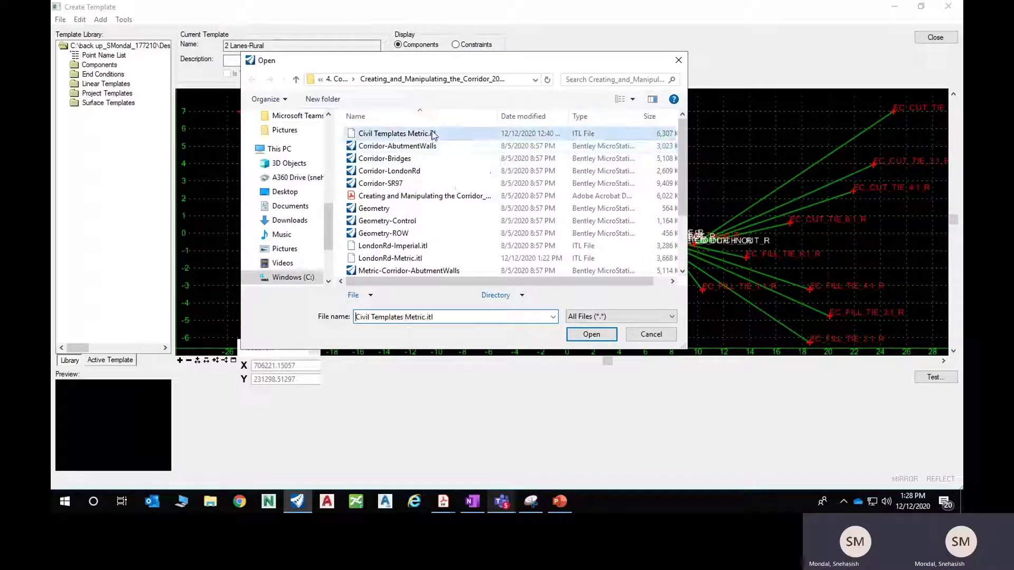
left_click(582, 336)
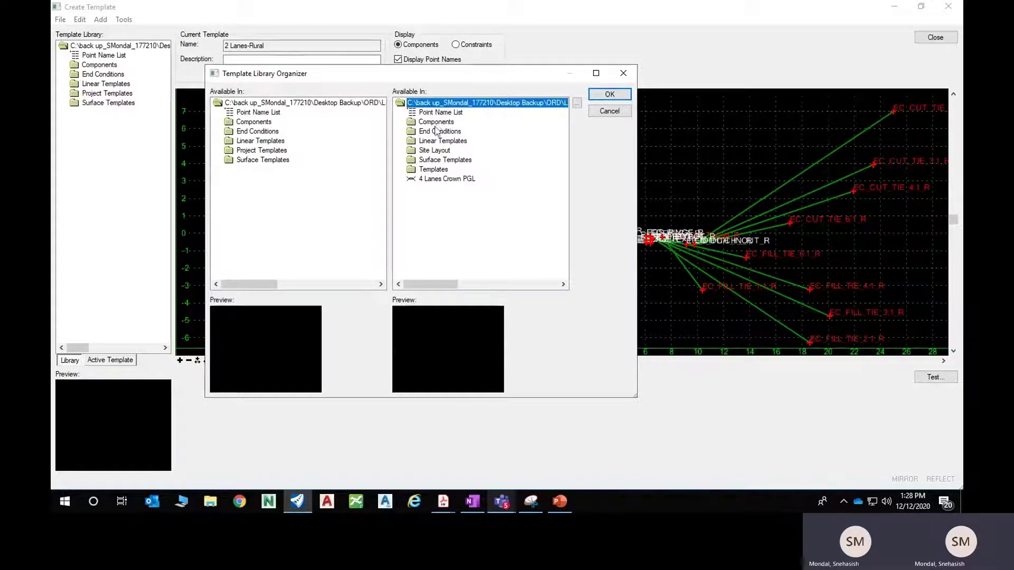
Copy the 4 Lanes Crown PGL template from Civil Templates Metric.itl into the current library's Project Templates folder and accept the organizer changes
left_click(444, 181)
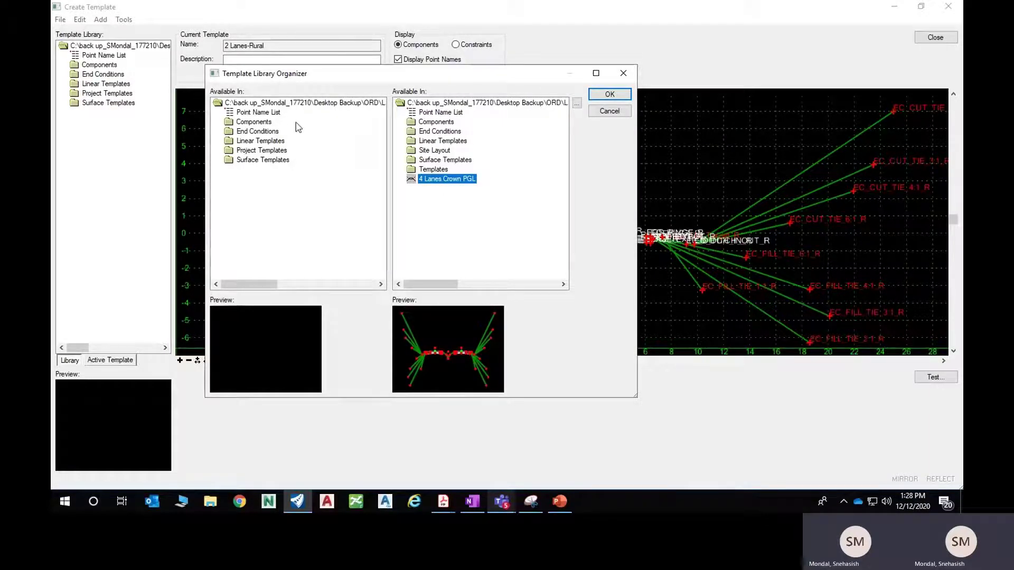
double_click(261, 152)
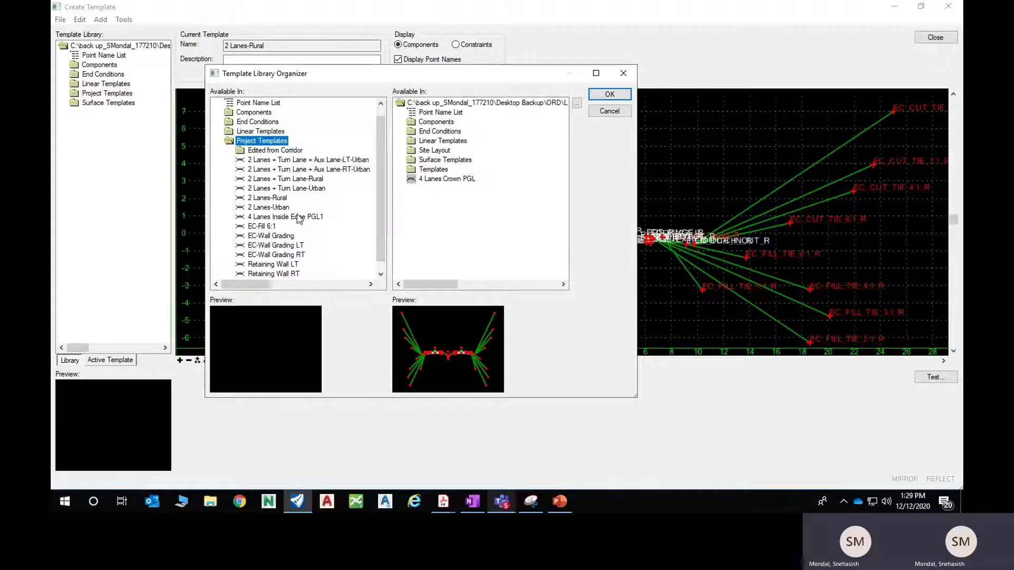
left_click_drag(452, 183, 428, 222)
scroll(265, 232, "down", 5)
scroll(266, 233, "up", 2)
left_click_drag(264, 285, 230, 287)
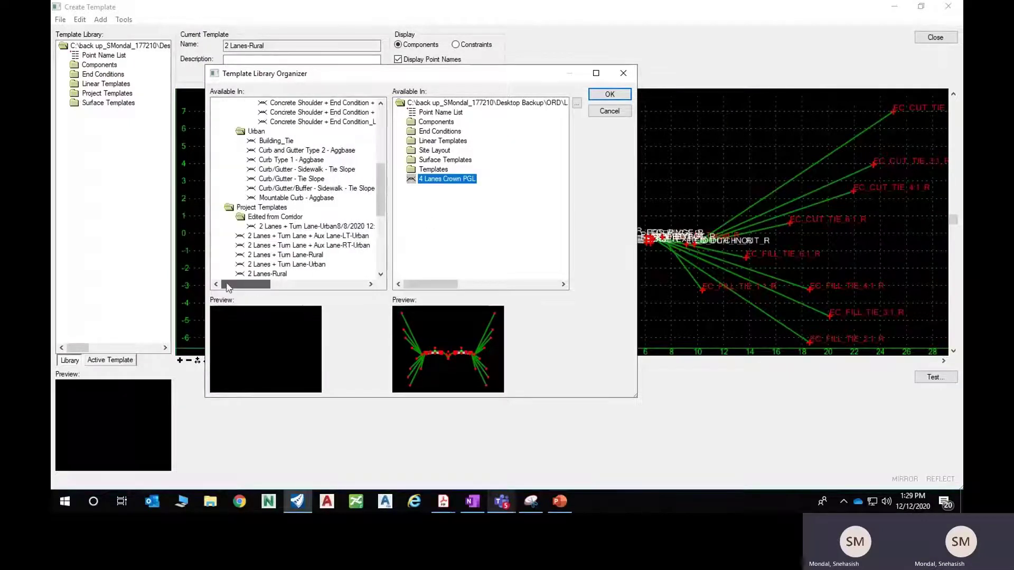
double_click(258, 132)
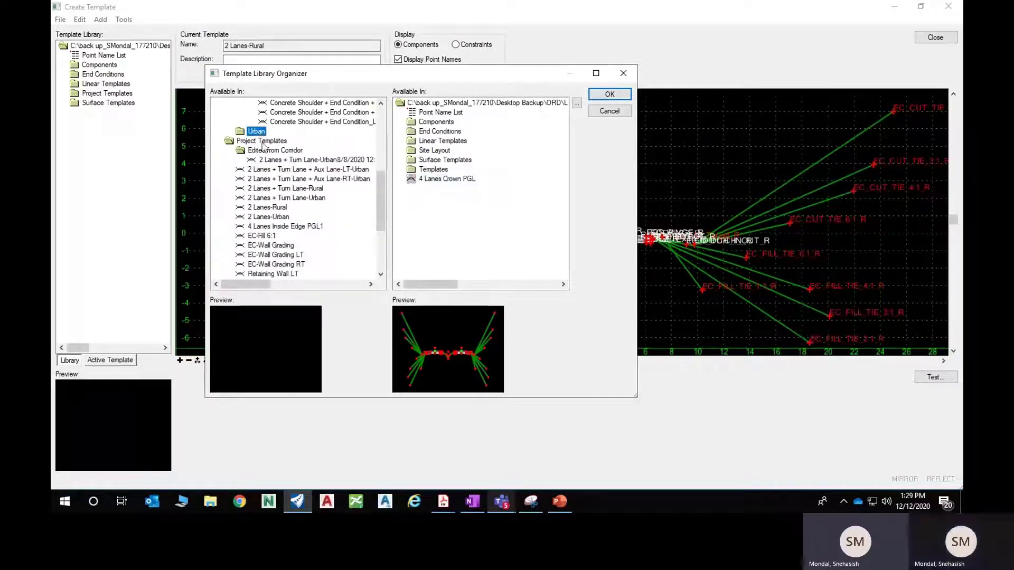
double_click(261, 141)
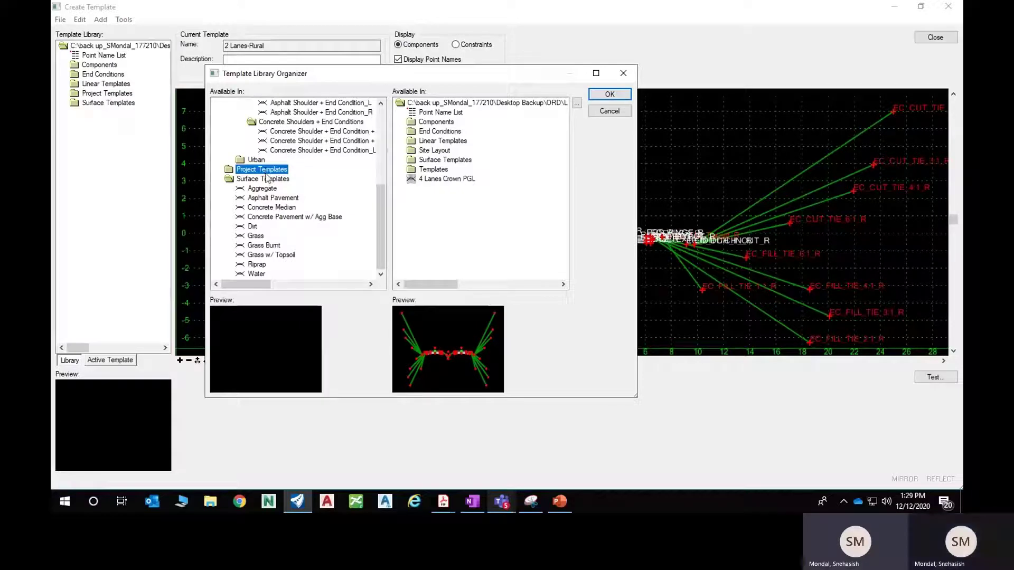
left_click_drag(423, 180, 251, 135)
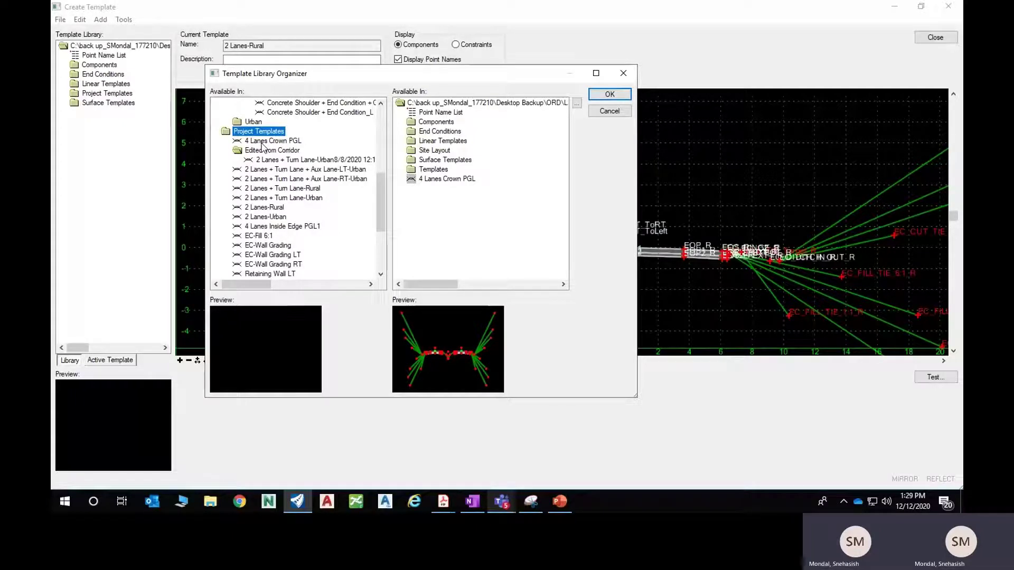
left_click(610, 94)
left_click(549, 298)
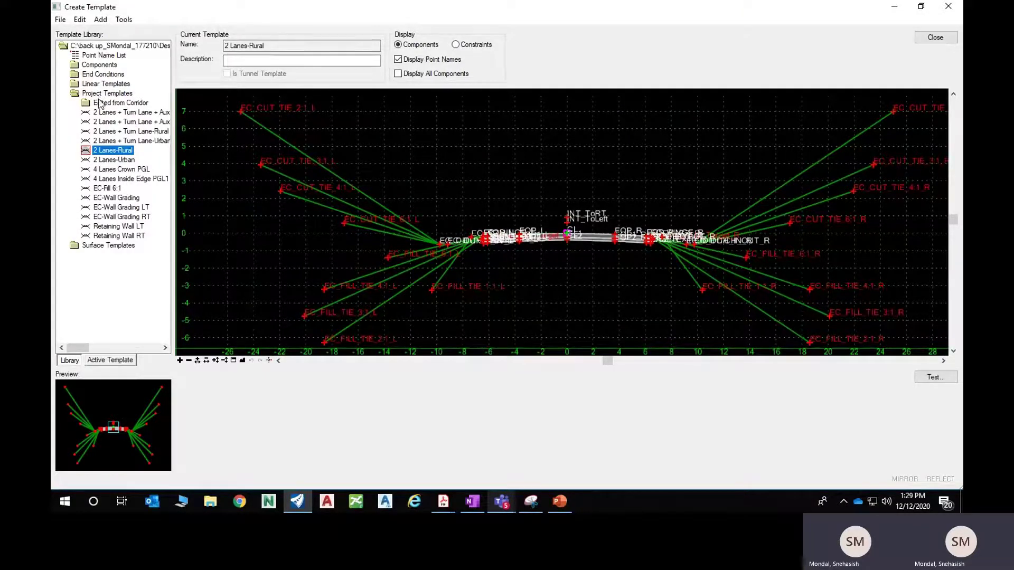
Select the 4 Lanes Crown PGL template, then open the Template Library Organizer and load Civil Templates Metric.itl as the second library
left_click(120, 169)
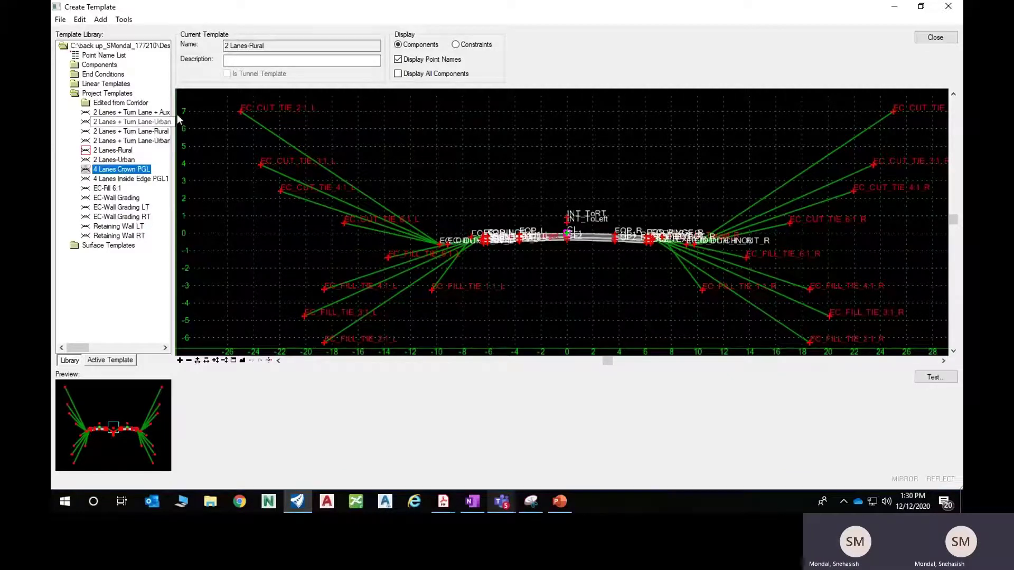
left_click(128, 20)
left_click(143, 33)
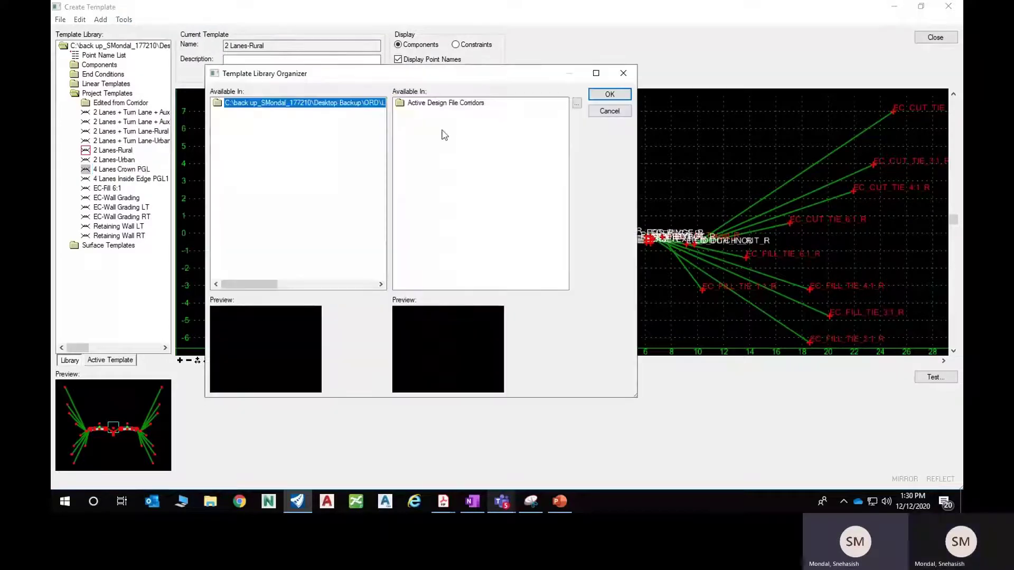
left_click(576, 103)
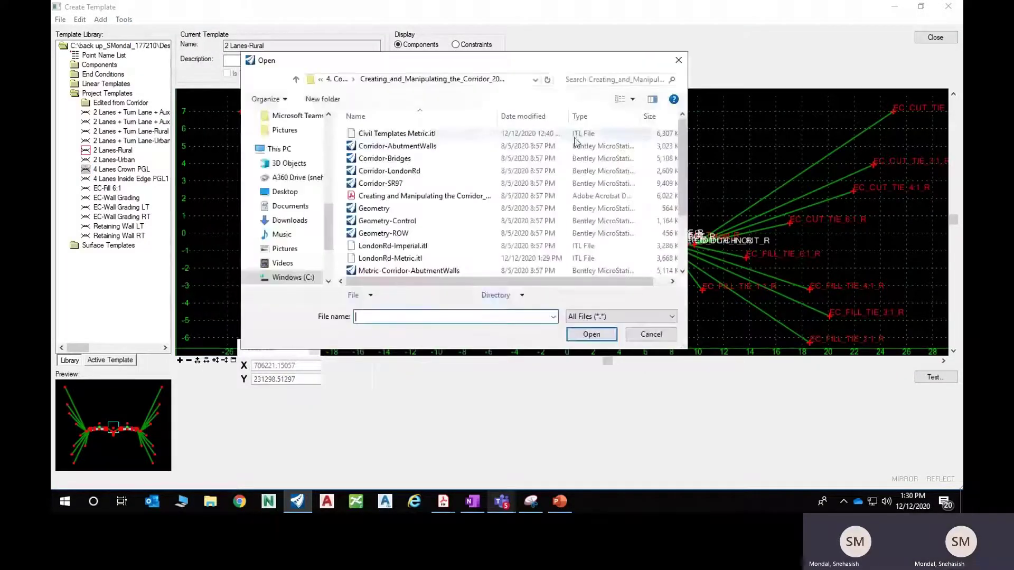
left_click(397, 133)
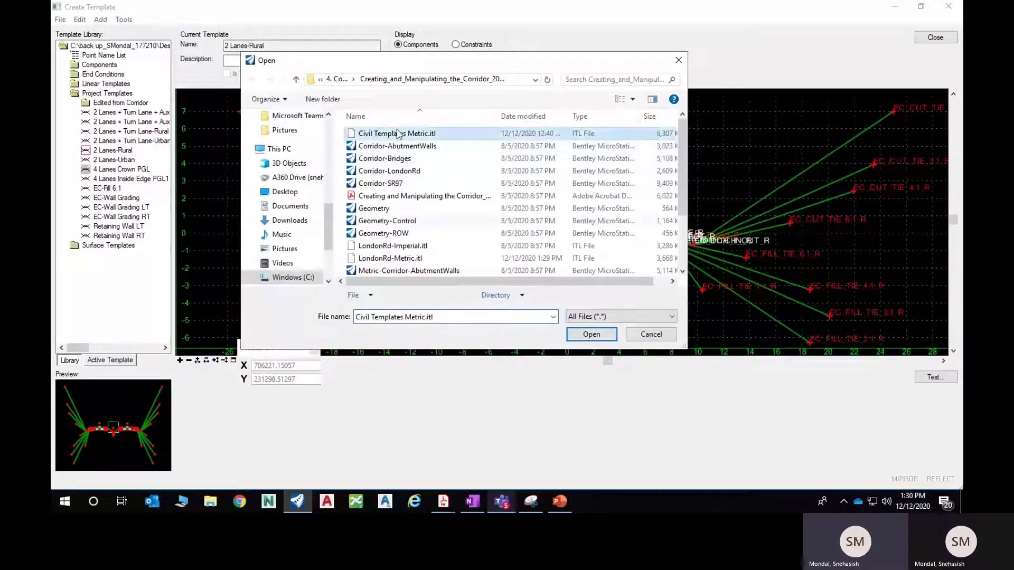
left_click(591, 334)
Try to copy EC-Fill 6:1 from the current library's Project Templates folder into Civil Templates Metric.itl, and close the organizer and template windows
double_click(282, 104)
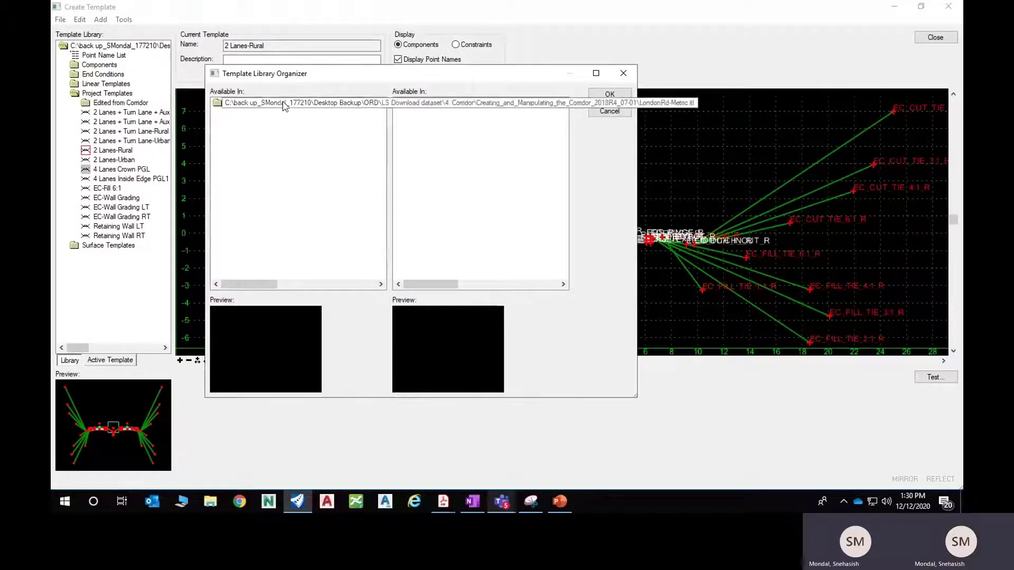
double_click(256, 151)
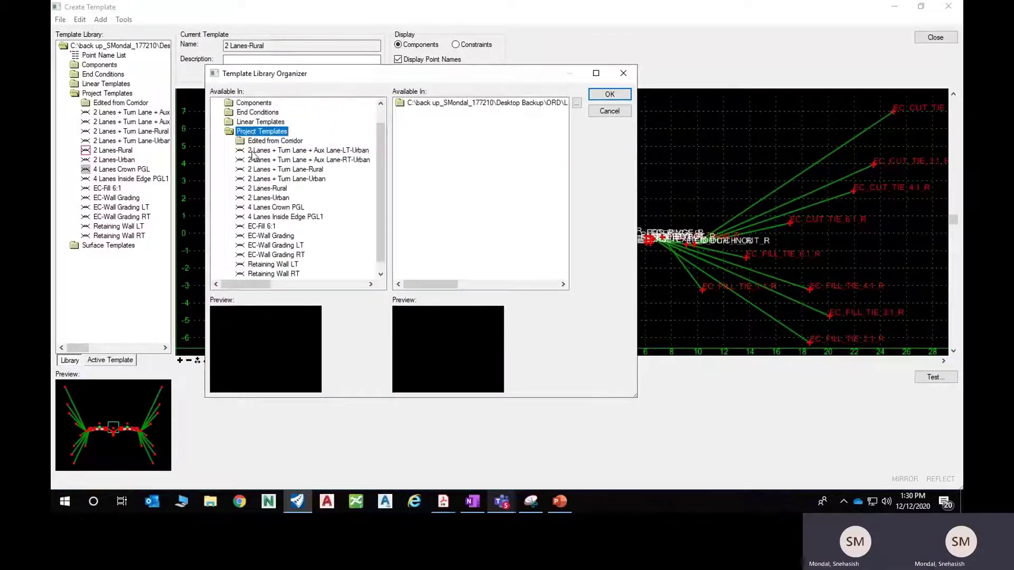
left_click_drag(273, 231, 407, 227)
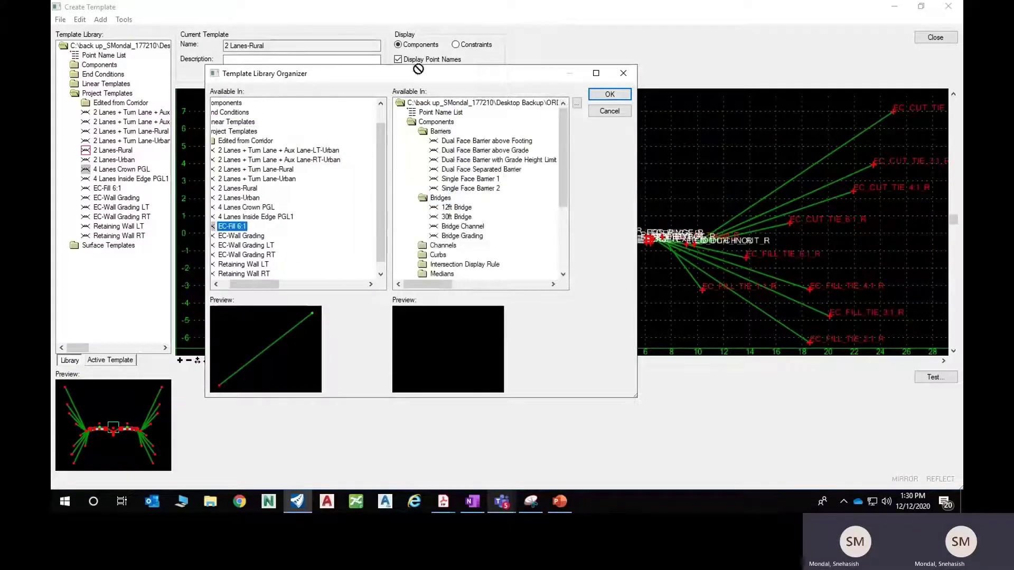
left_click(602, 92)
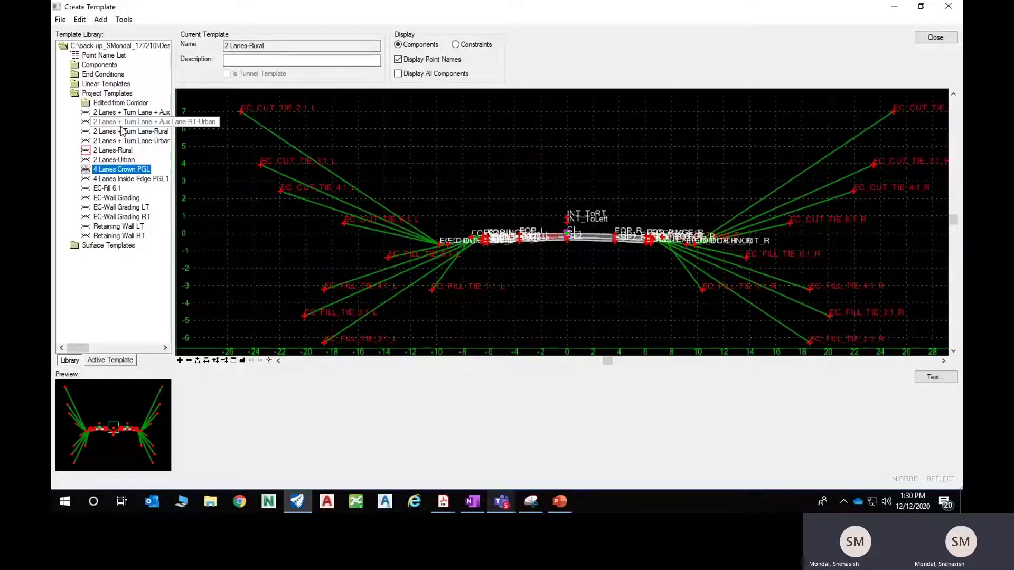
left_click(932, 39)
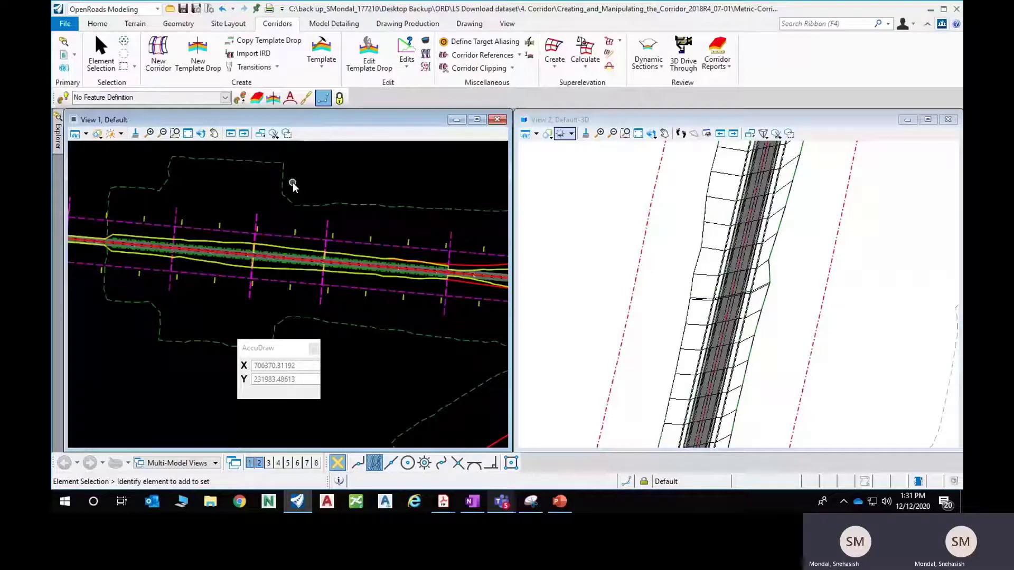
Open the corridor's 2 Lanes + Turn Lane-Urban template drop for editing and delete its left-side cut and fill slope components
left_click(366, 53)
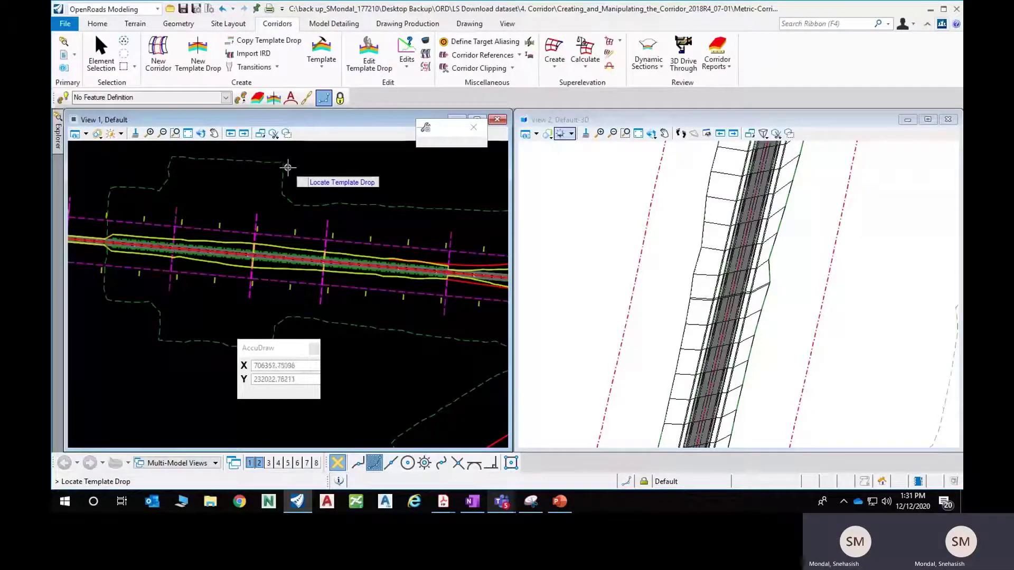
left_click(256, 226)
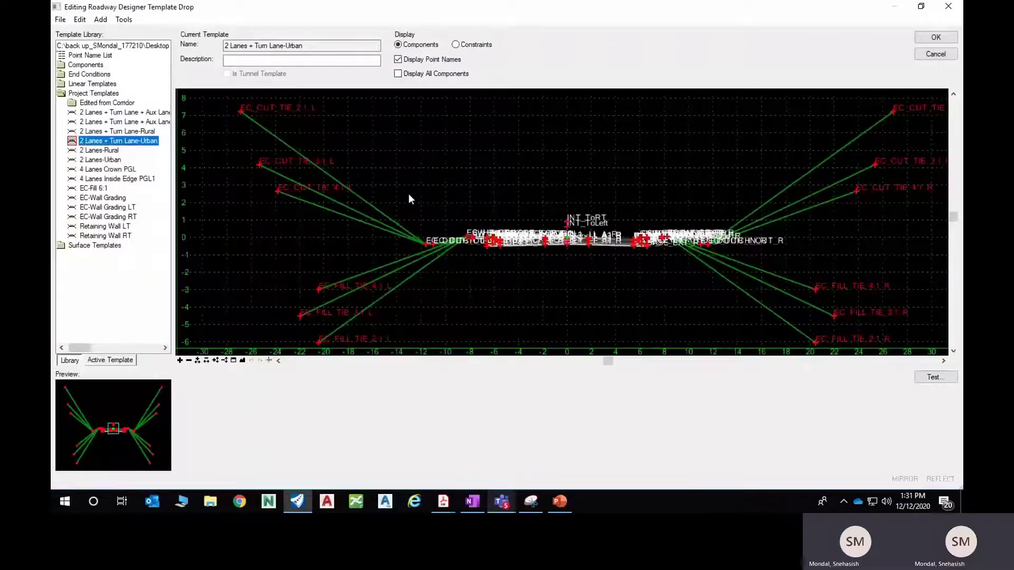
scroll(421, 165, "down", 1)
right_click(425, 141)
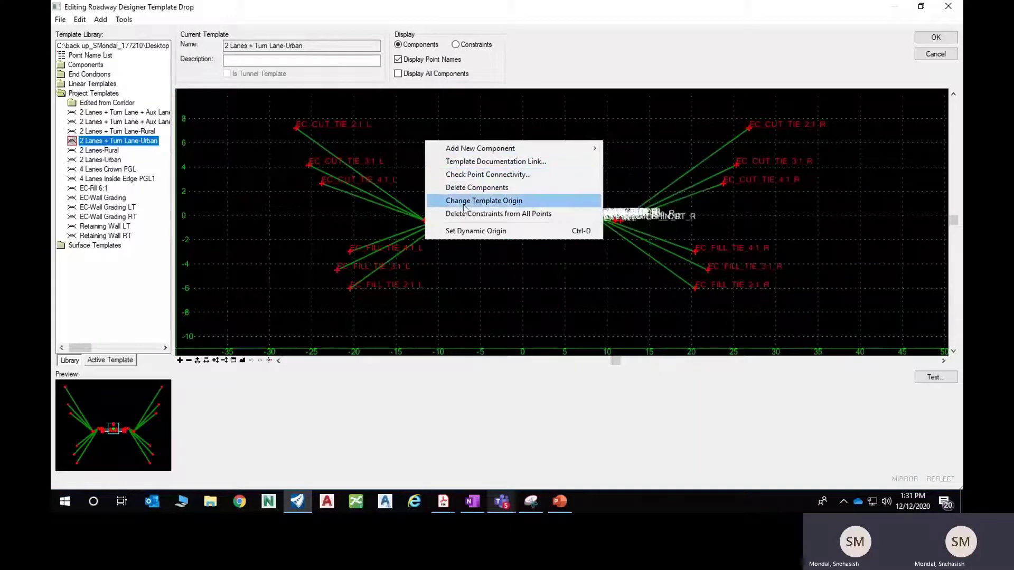
left_click(466, 188)
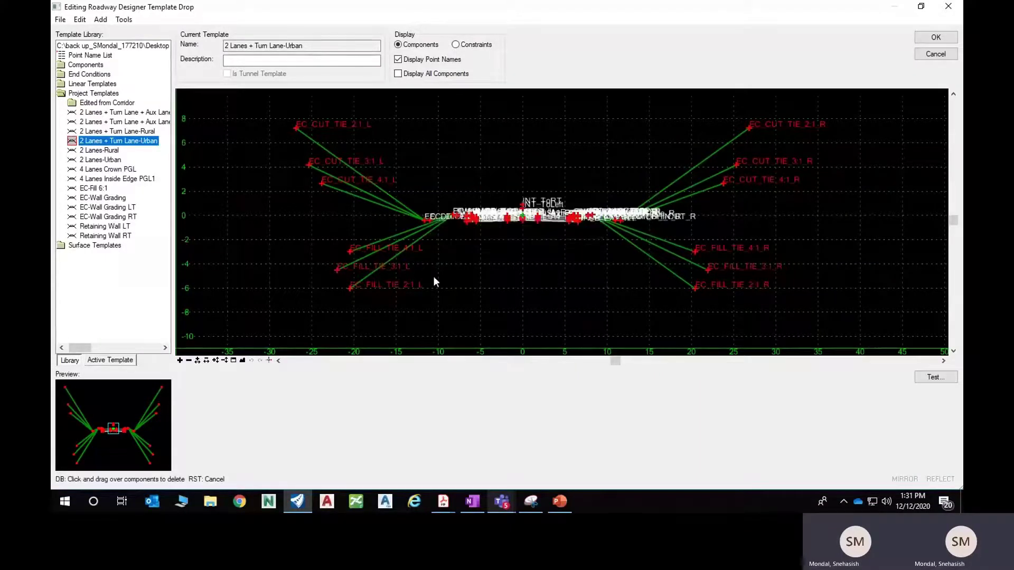
left_click_drag(319, 131, 376, 189)
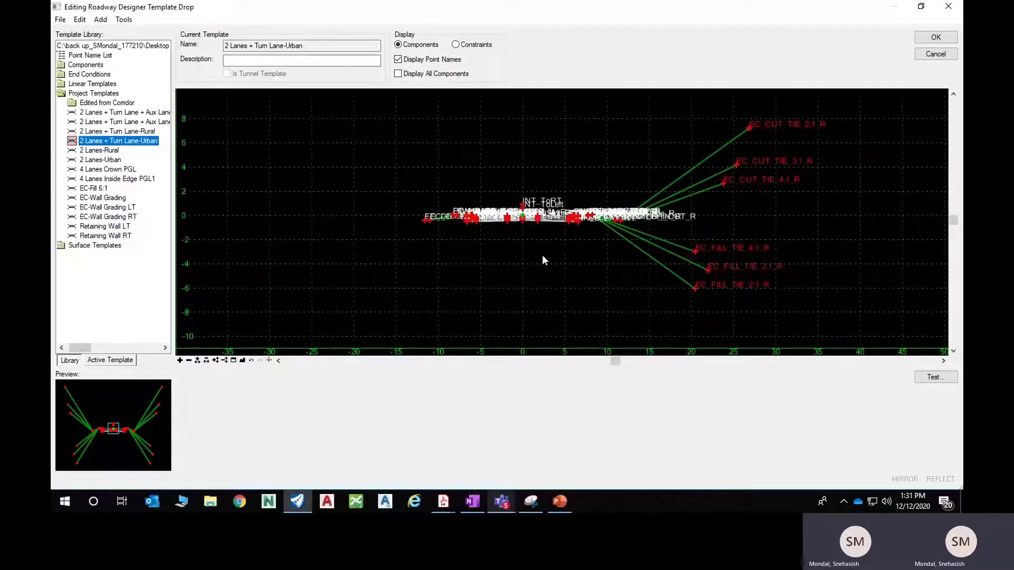
Delete the remaining left-side ditch components from the template drop, accept the edit and end the command
scroll(491, 223, "up", 3)
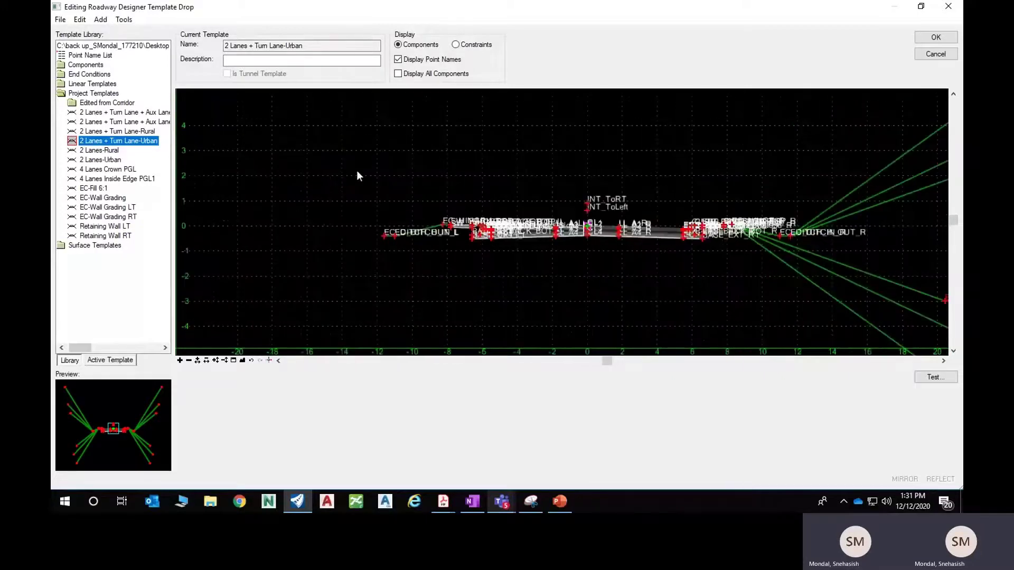
right_click(458, 262)
left_click(467, 310)
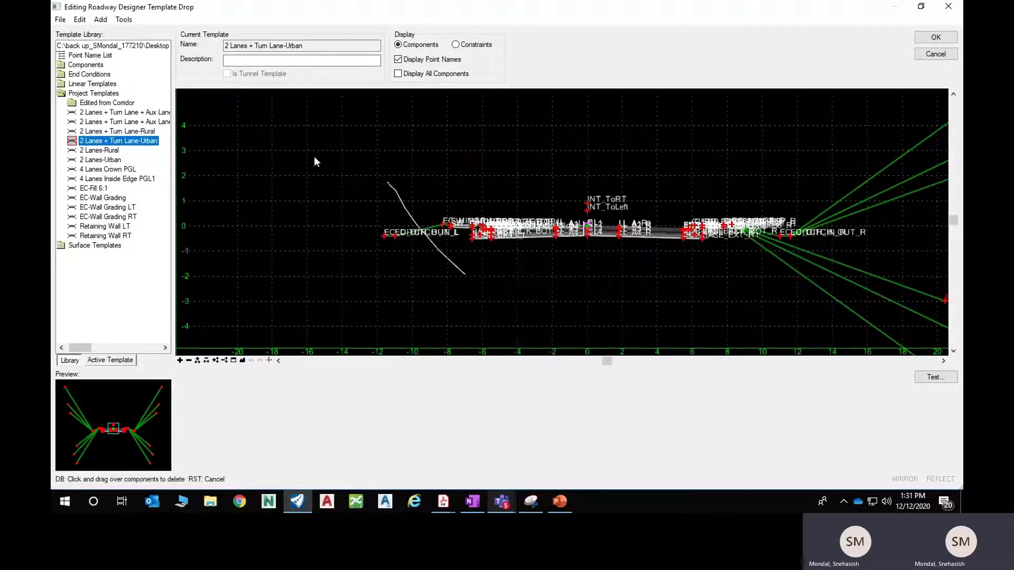
left_click_drag(314, 157, 292, 154)
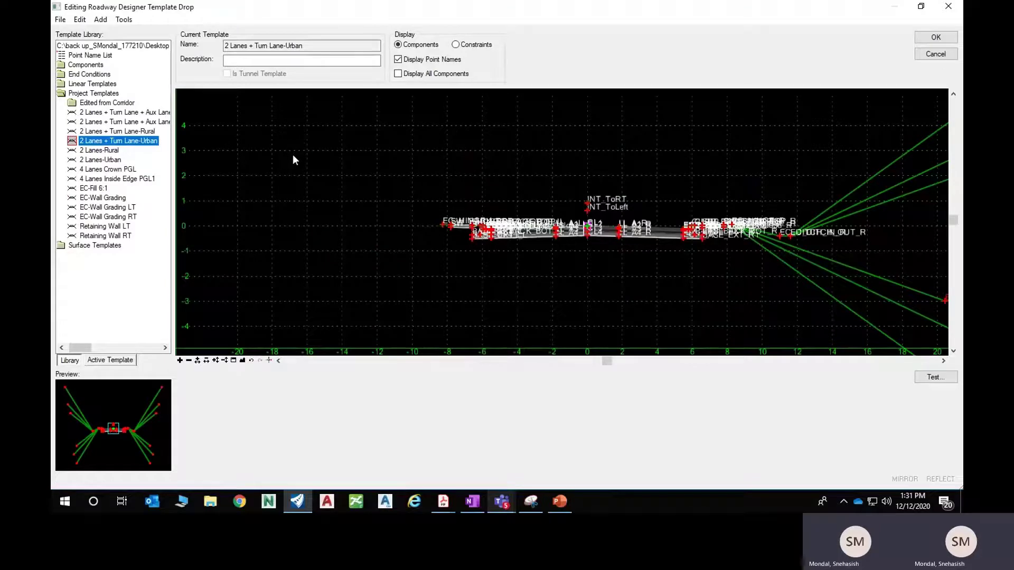
left_click(936, 38)
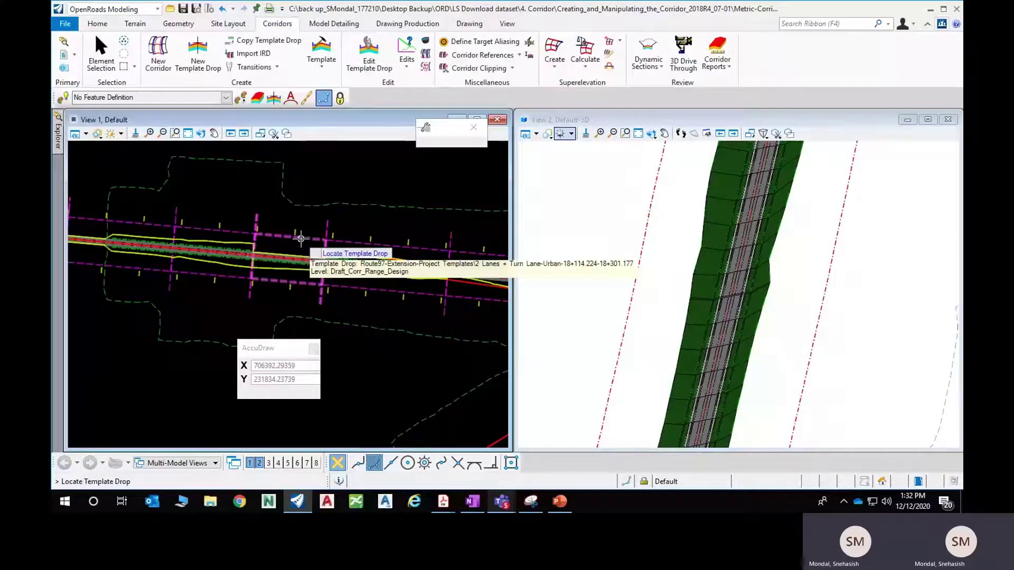
key("Escape")
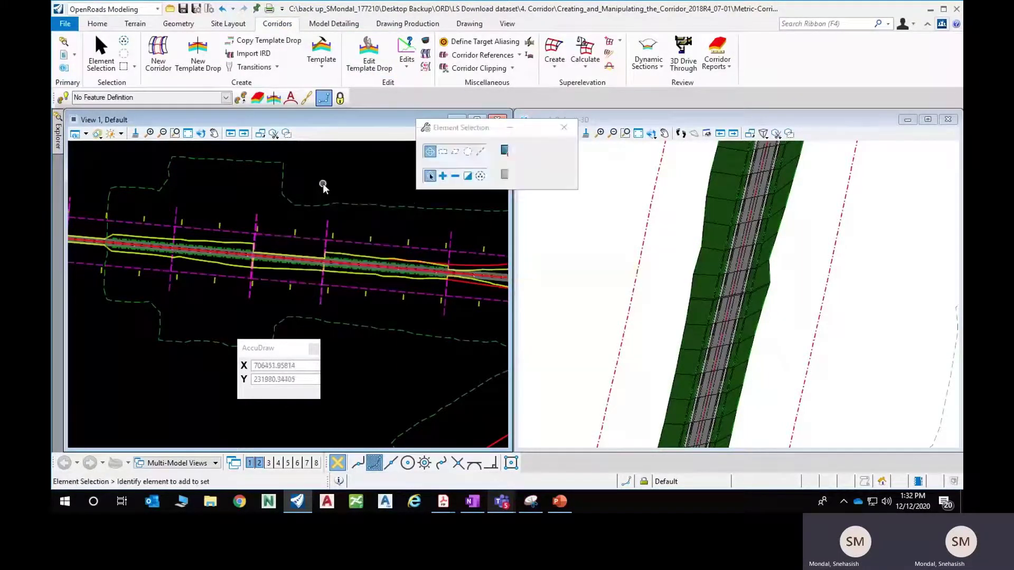
Reopen the Create Template window and bring up the Template Library Organizer
left_click(323, 63)
left_click(330, 86)
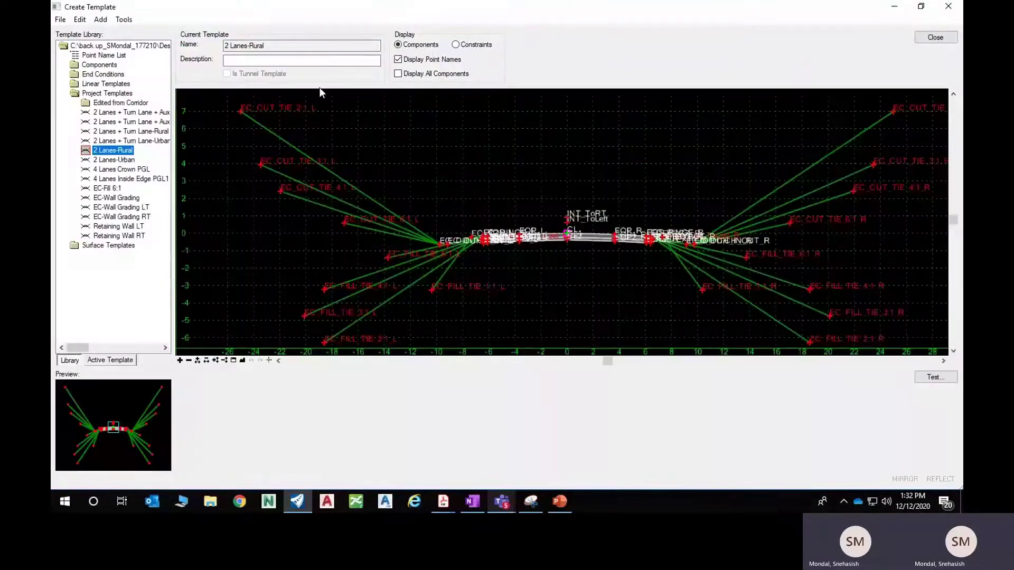
left_click(126, 21)
left_click(146, 37)
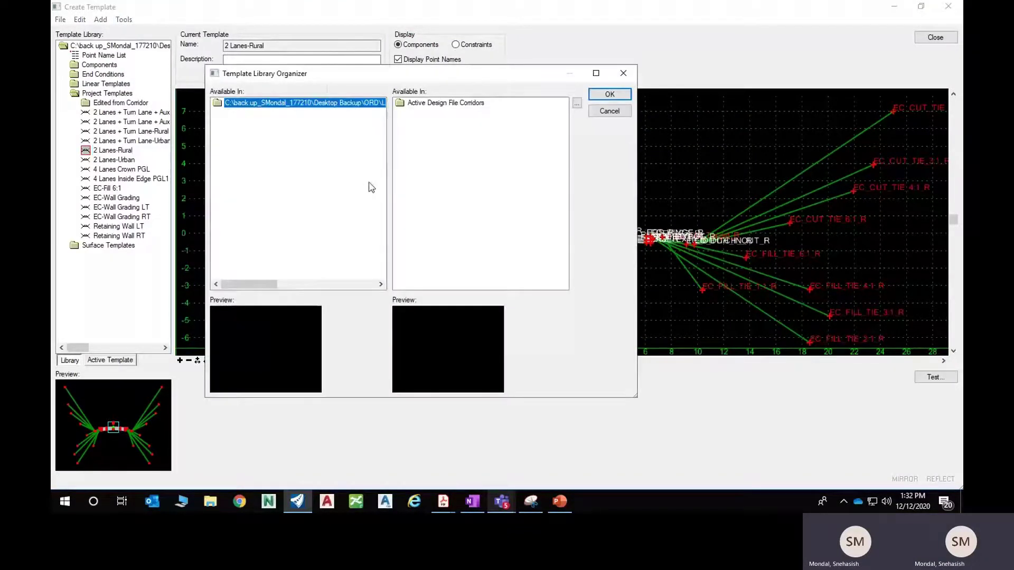
Expand the Route97-Extension corridor under Active Design File Corridors and preview its 2 Lanes + Turn Lane-Urban template dated 11/14/2018 1:12:06 PM
double_click(432, 104)
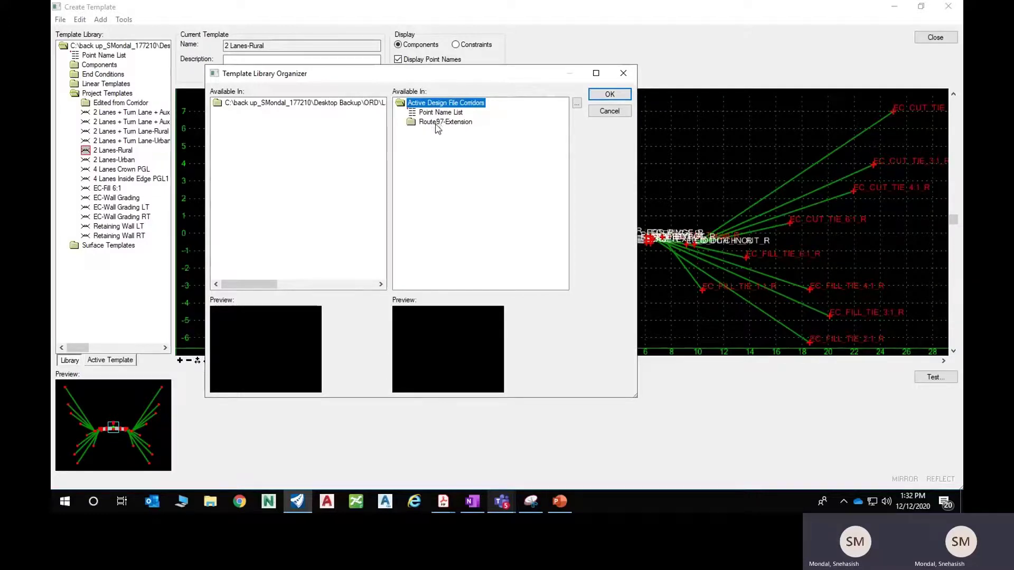
double_click(438, 123)
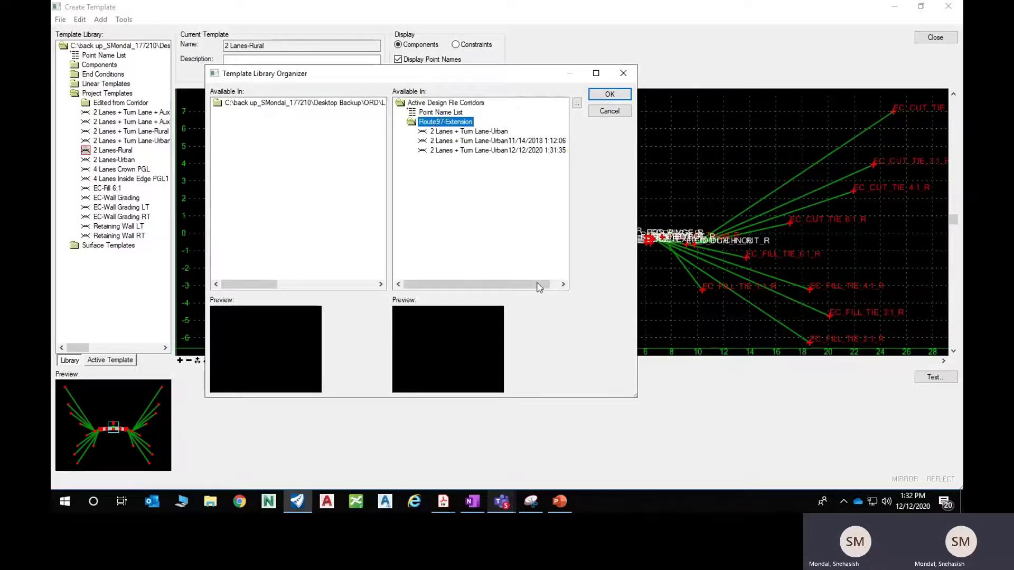
left_click(563, 284)
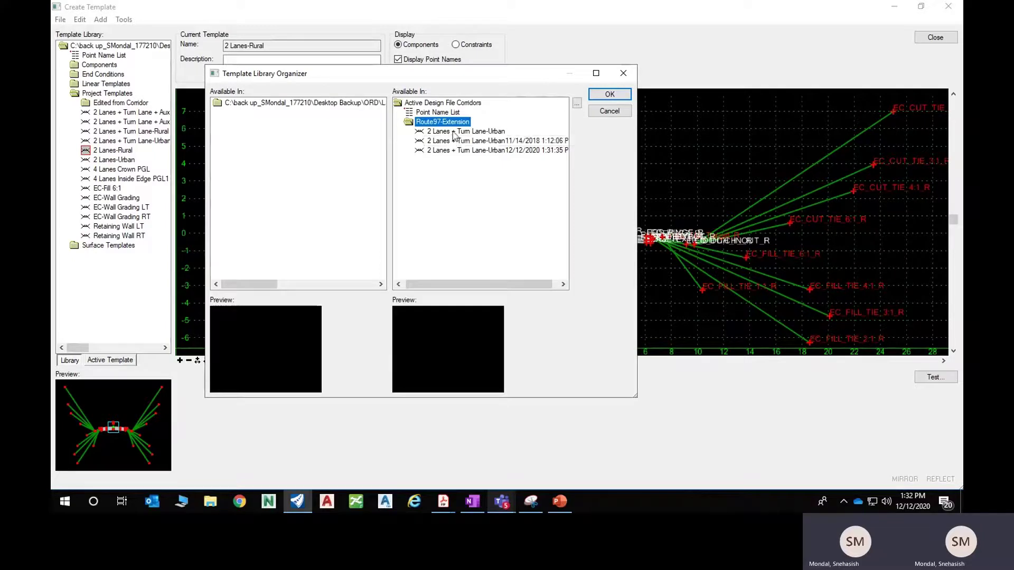
left_click(471, 142)
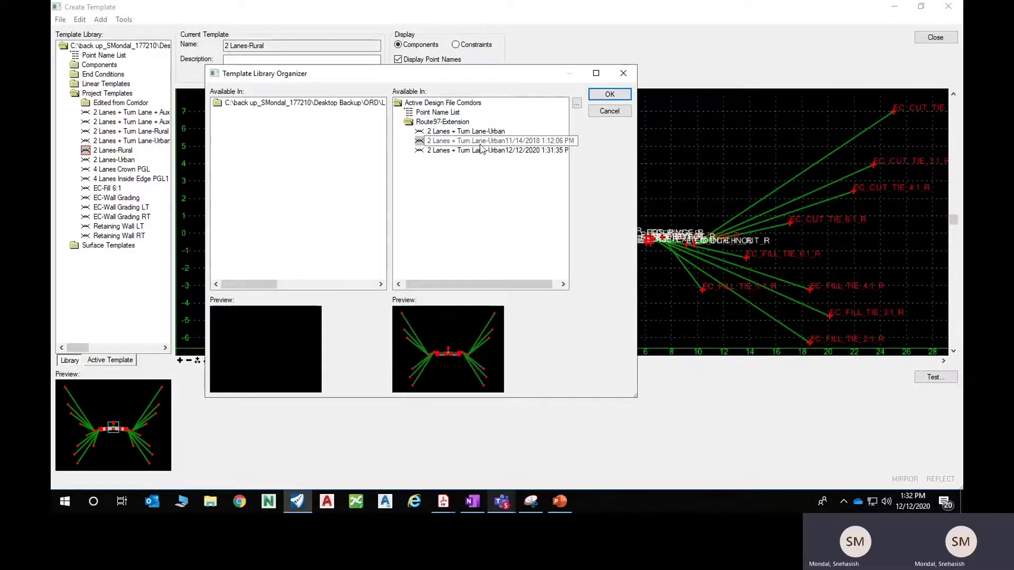
left_click(563, 284)
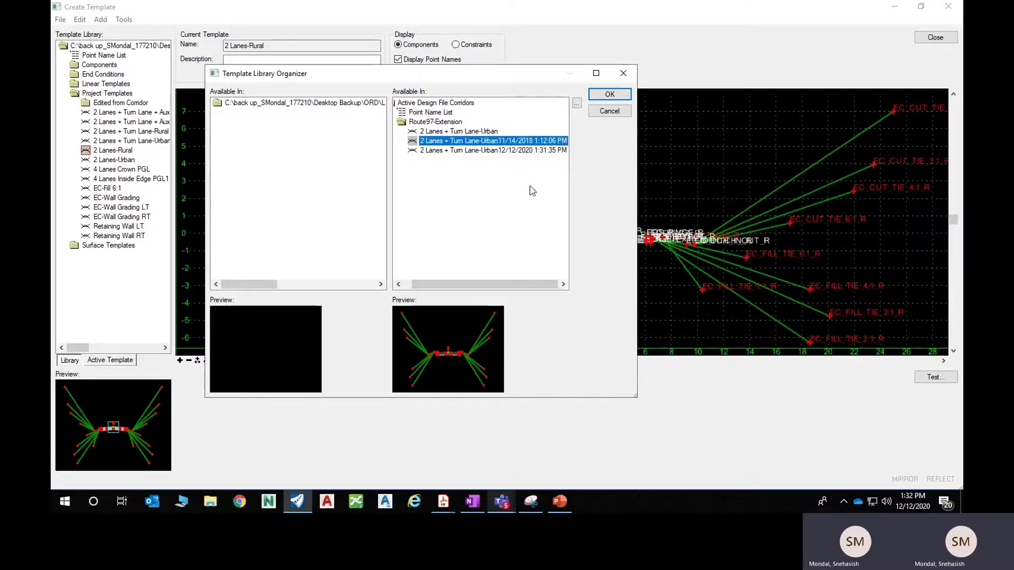
Try to copy the 2 Lanes + Turn Lane-Urban template dated 12/12/2020 1:31:35 PM from the corridor into the current library and accept the organizer
left_click(533, 151)
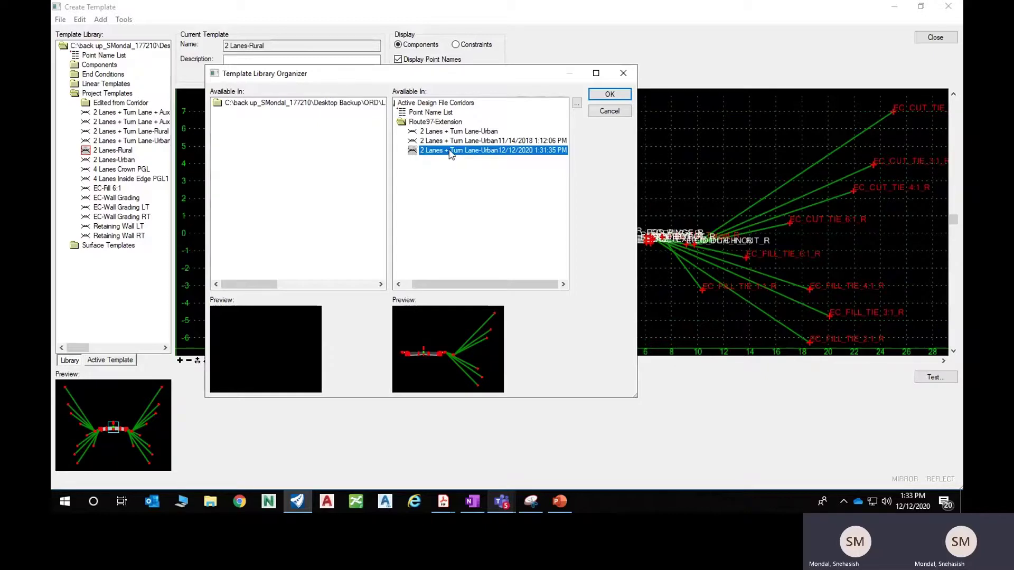
left_click_drag(451, 153, 524, 216)
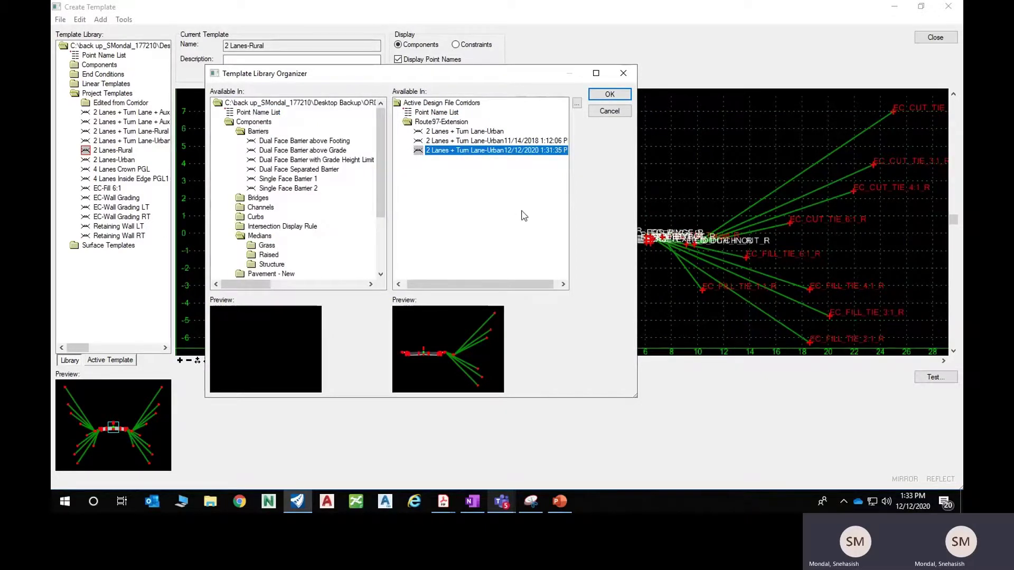
key("Return")
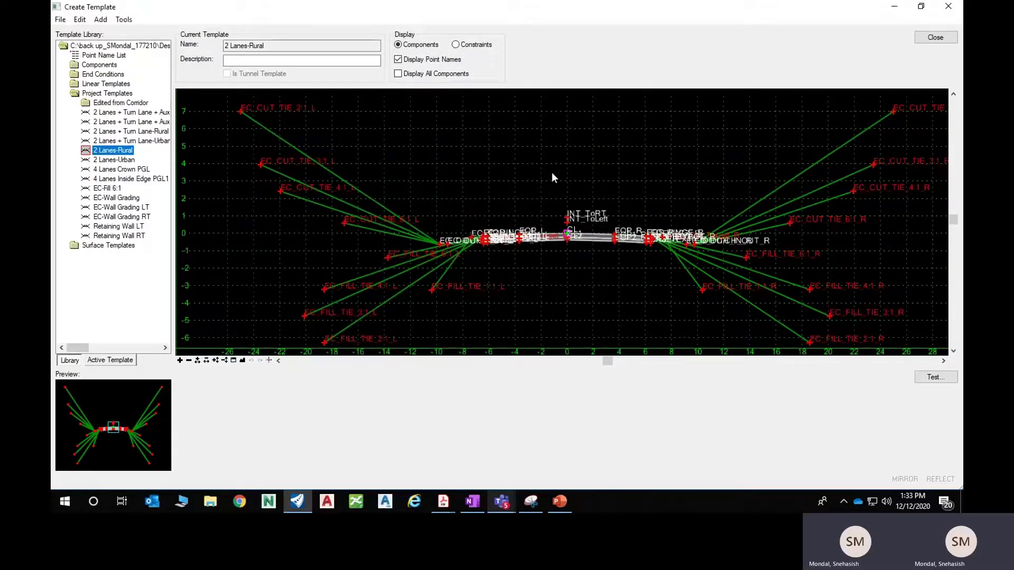